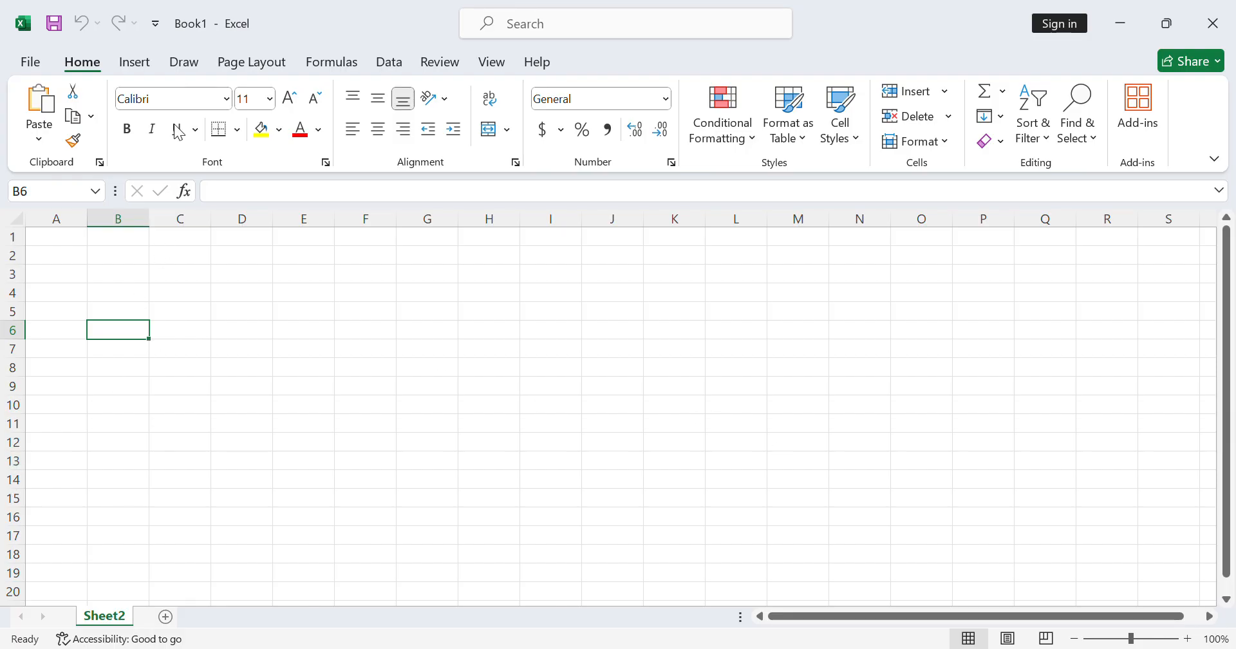
left_click(137, 64)
left_click(183, 62)
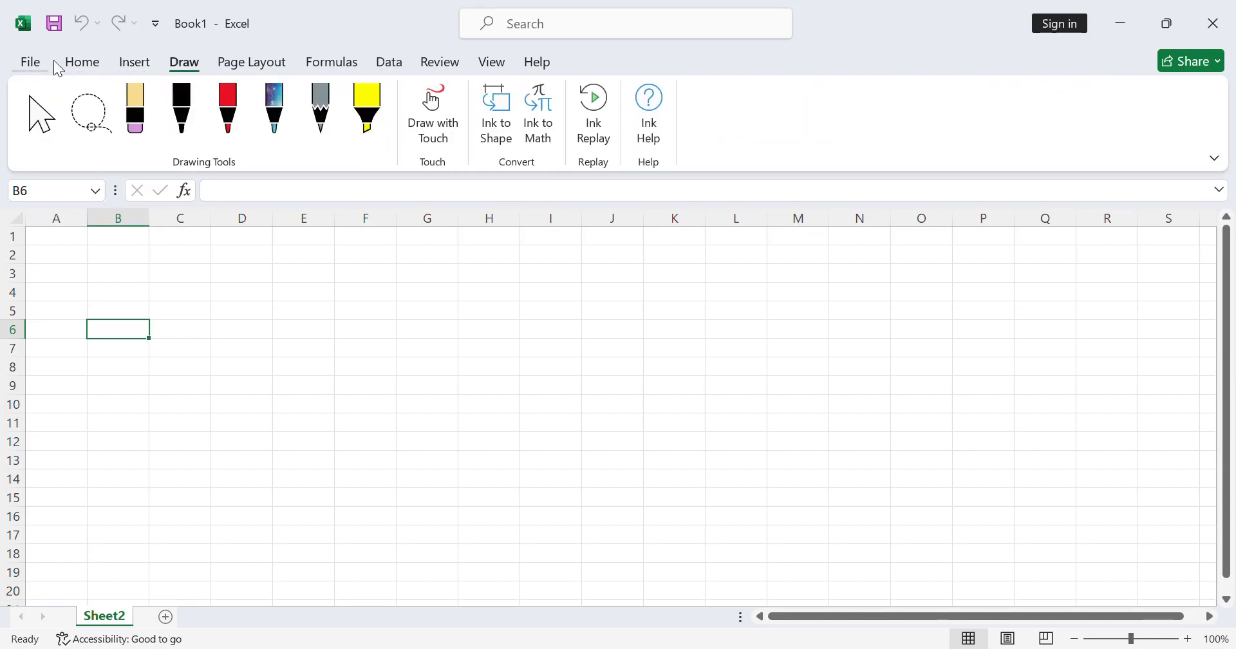
left_click(45, 62)
left_click(23, 70)
left_click(90, 64)
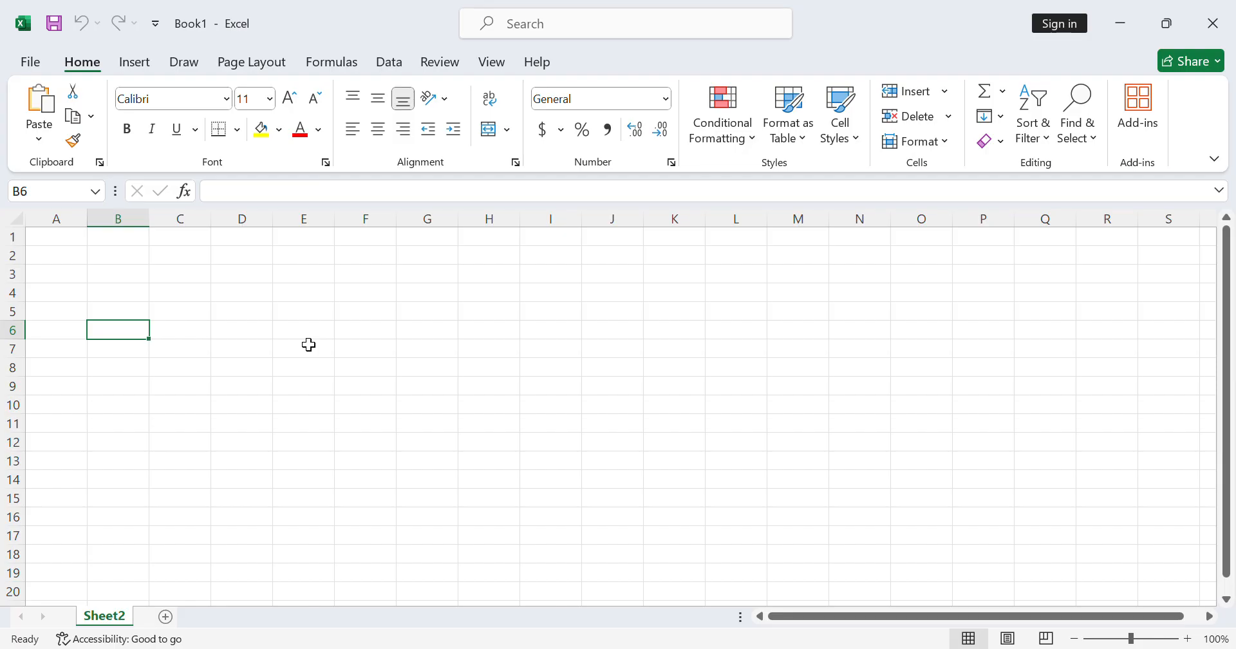
- Enter the heading Addition in cell B3 and the value 10 in both B4 and B5
left_click(120, 281)
type("a")
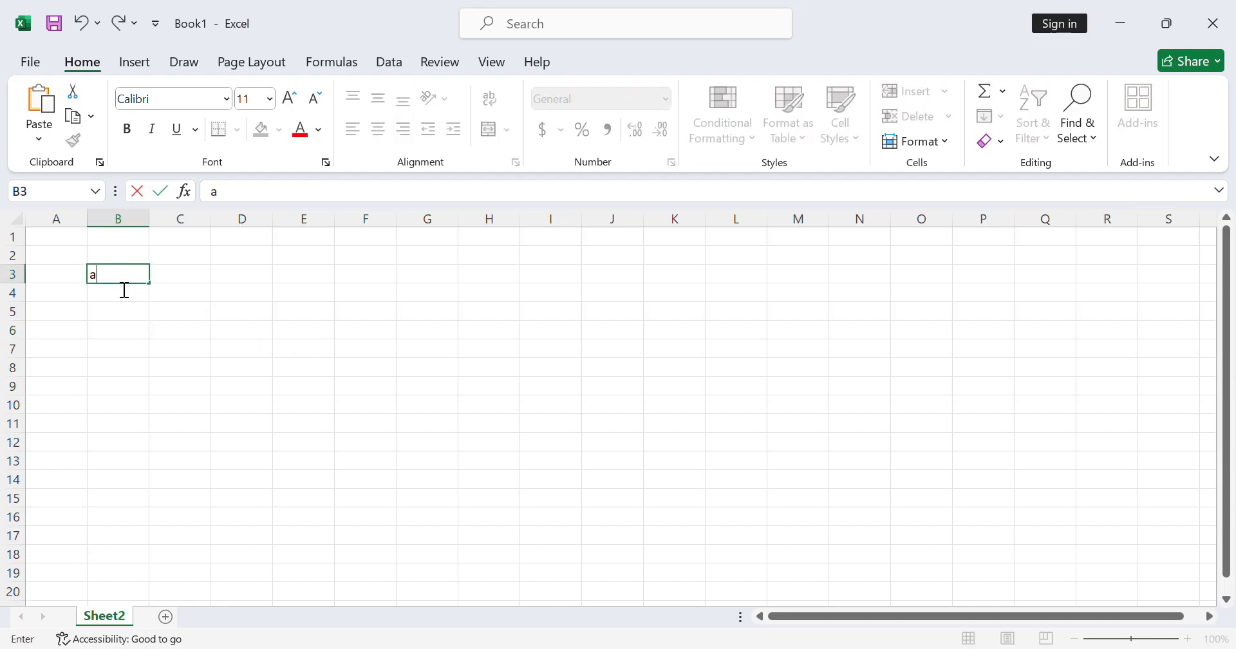
type("DDITION")
key("Return")
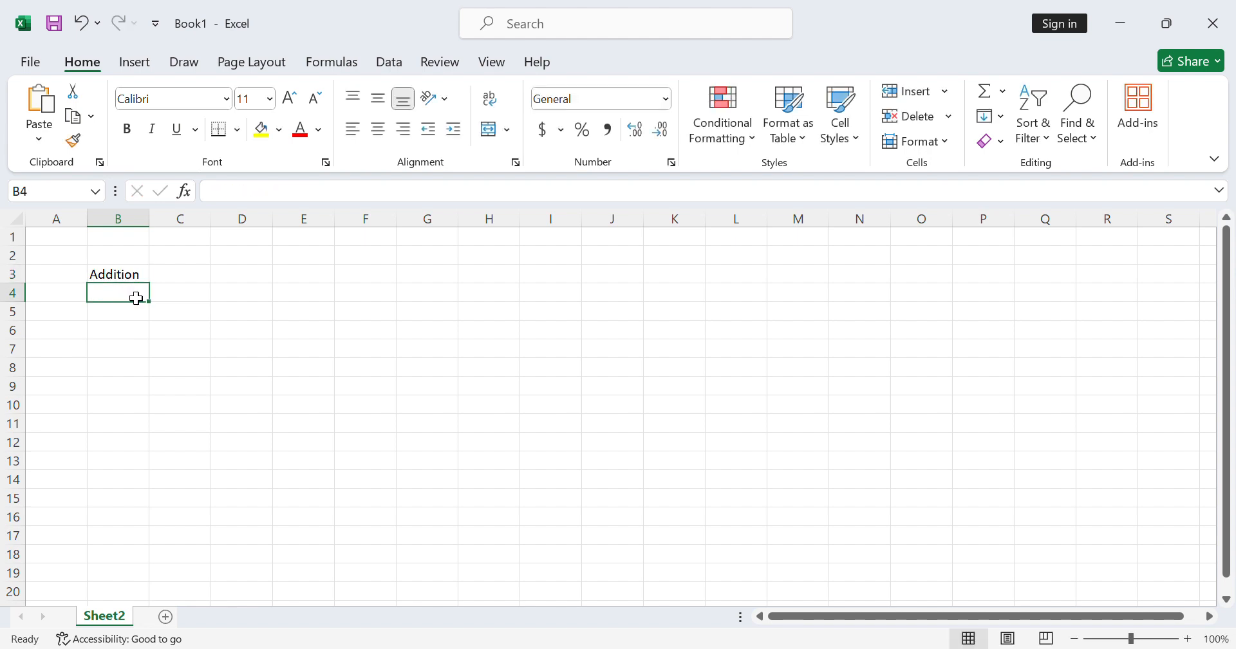
type("10")
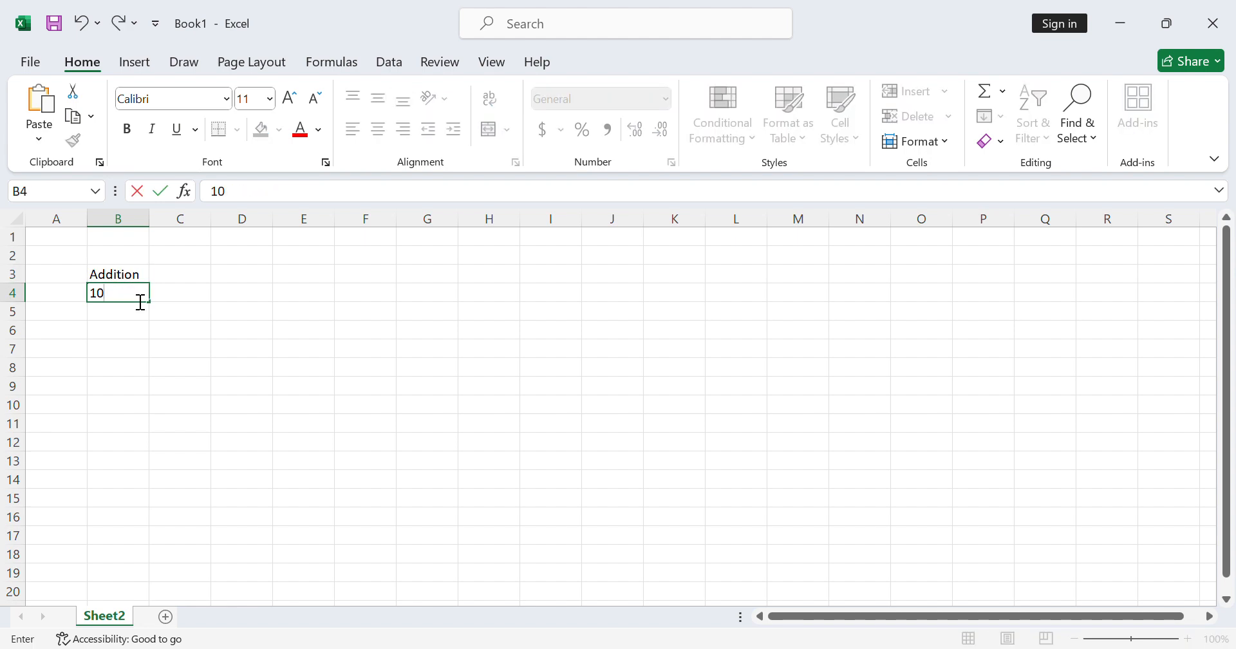
key("Return")
type("10")
key("Return")
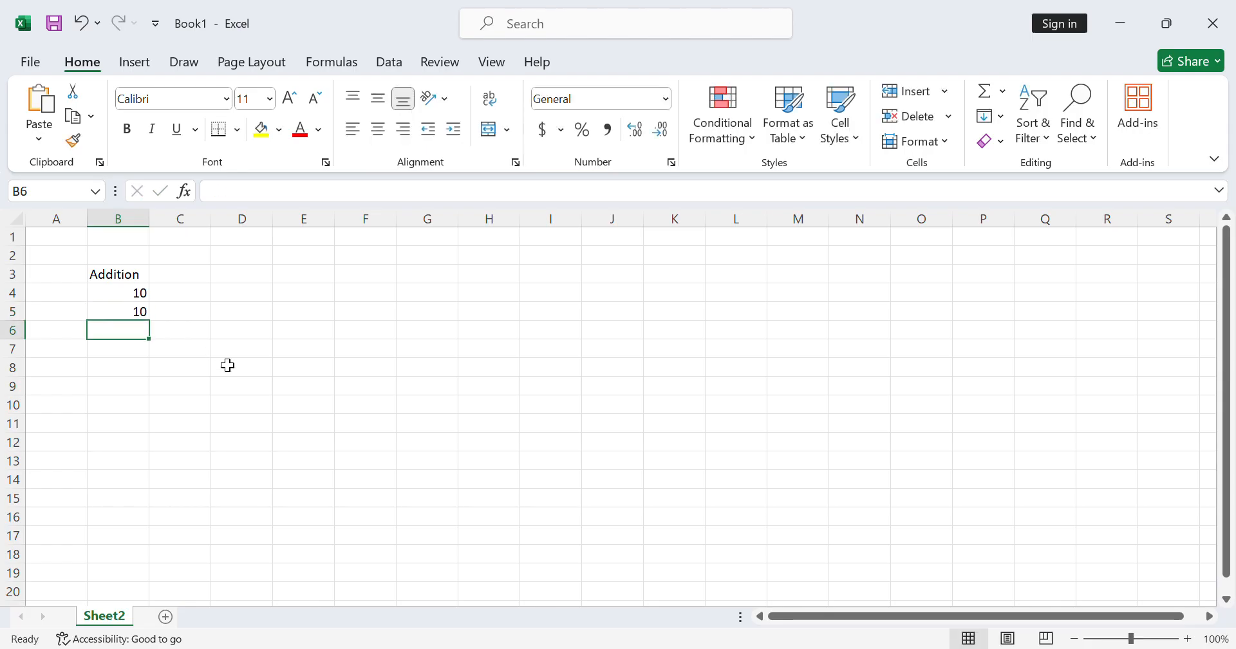
- Add the two numbers in cell B6 with the formula =B4+B5
double_click(143, 338)
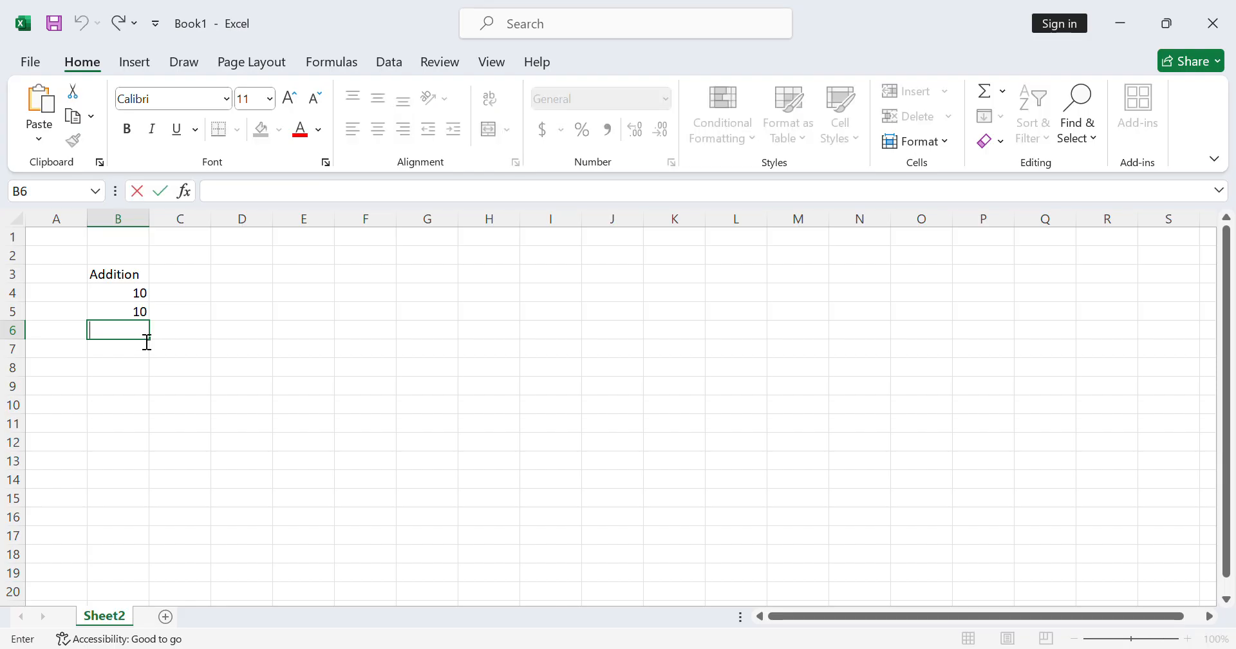
type("=")
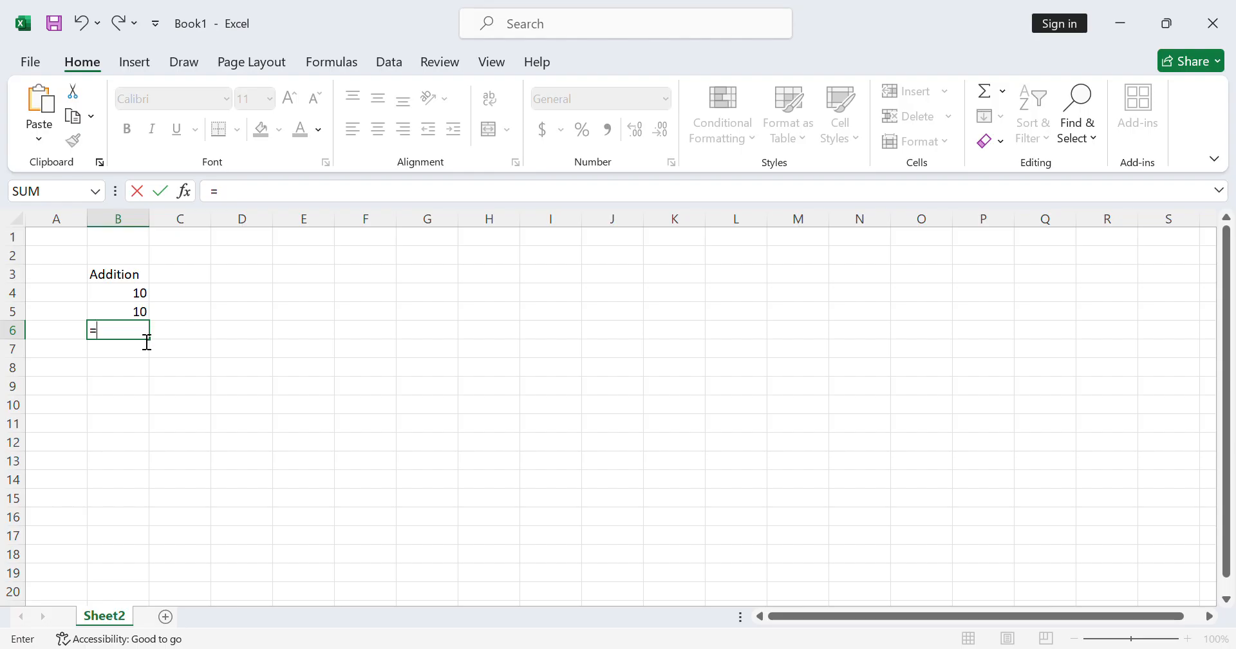
left_click(131, 300)
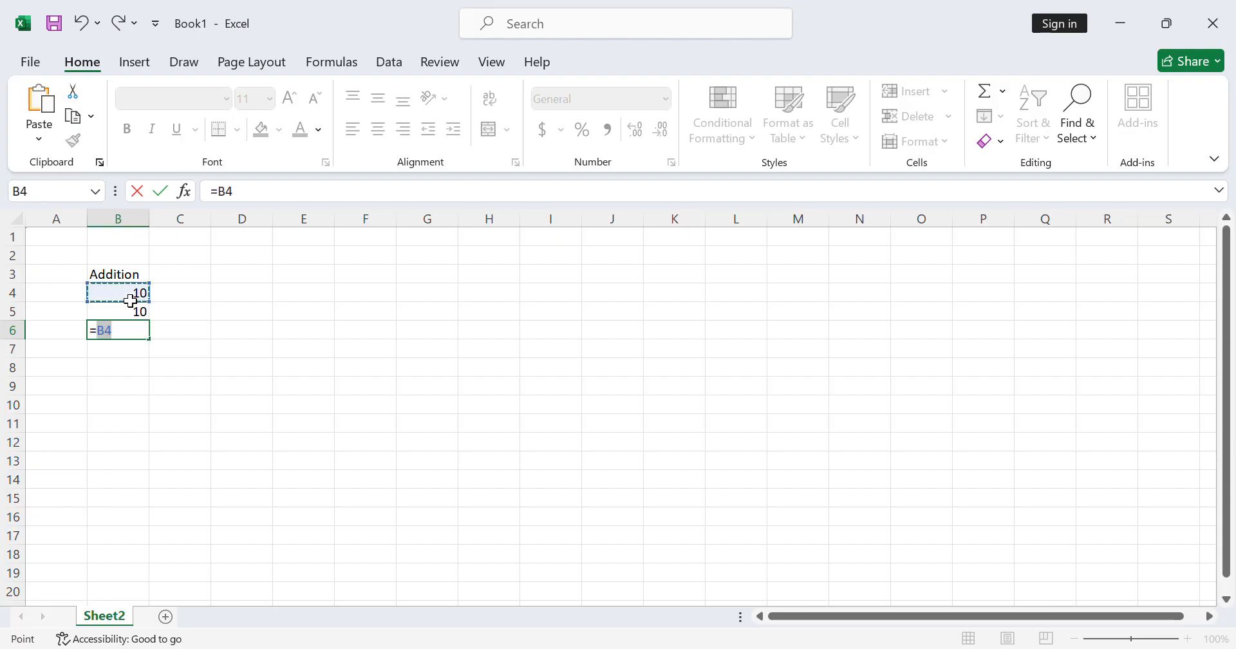
left_click_drag(280, 192, 180, 215)
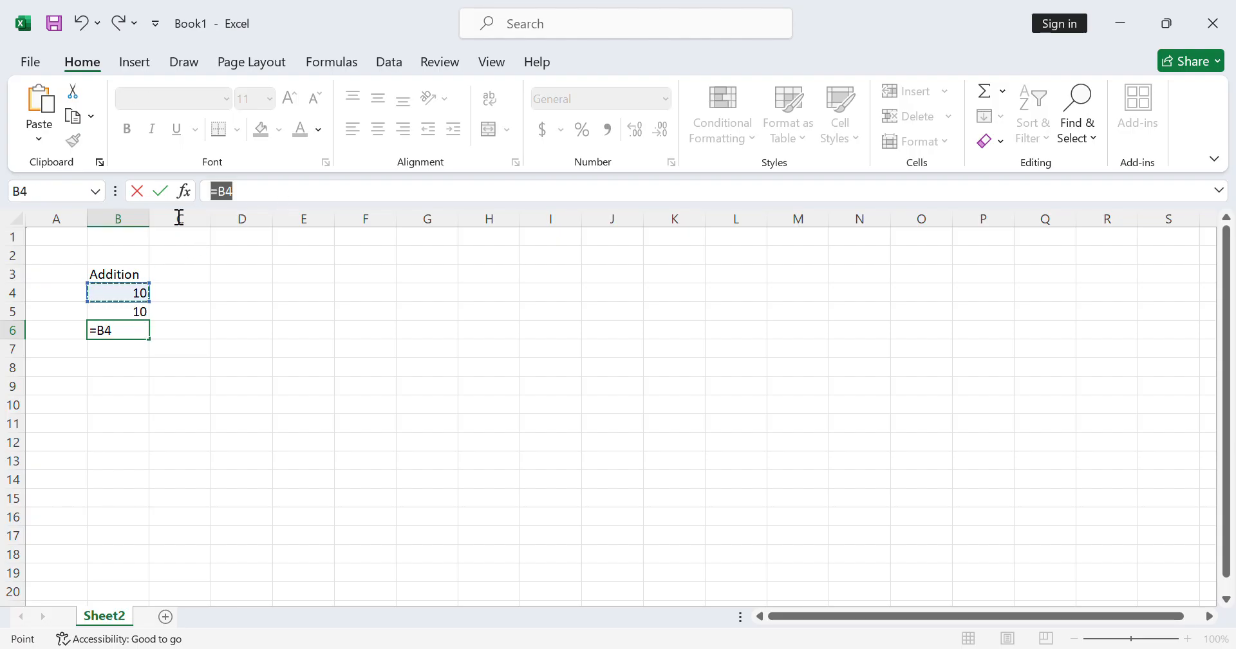
left_click(128, 346)
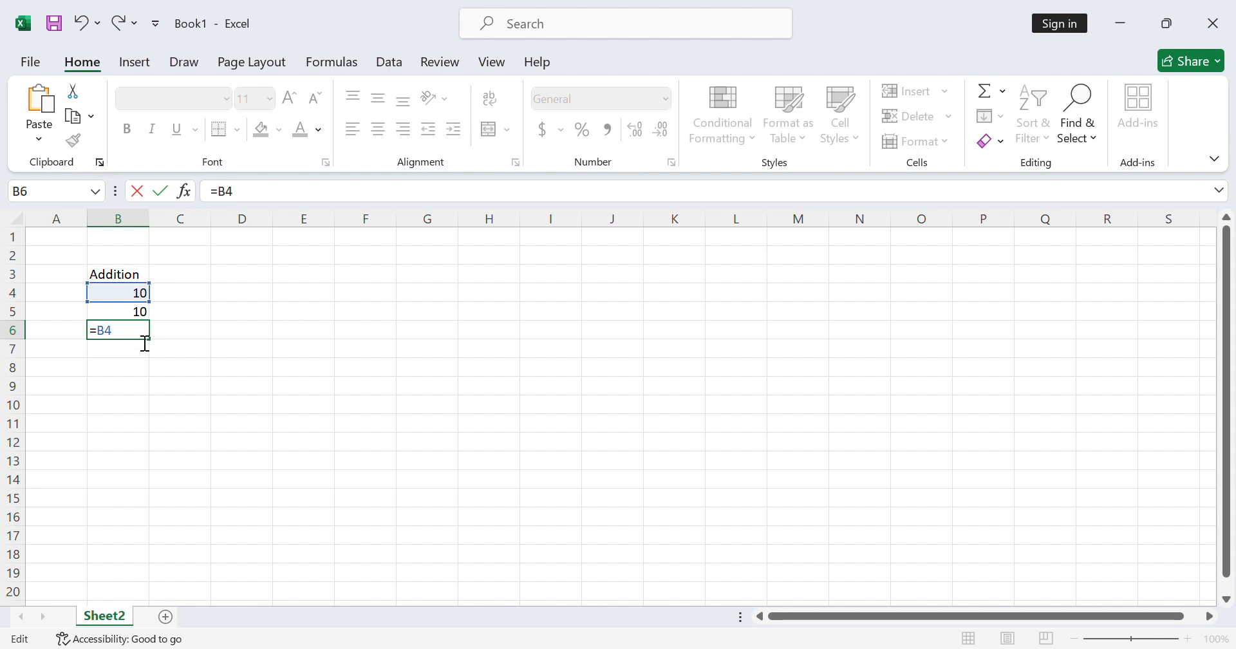
type("+")
left_click(123, 319)
key("Return")
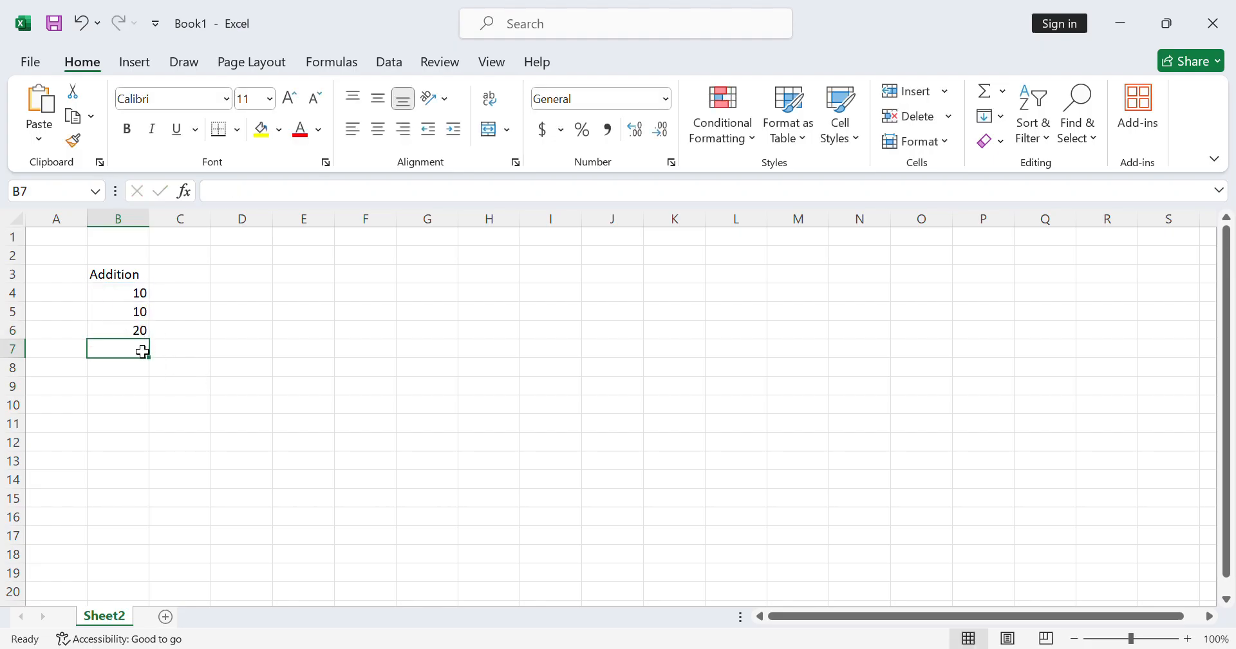
- Enter the values 45, 35, 7 and 5 in cells B7 through B10
type("45")
key("Return")
type("35")
key("Return")
type("7")
key("Return")
type("5")
key("Return")
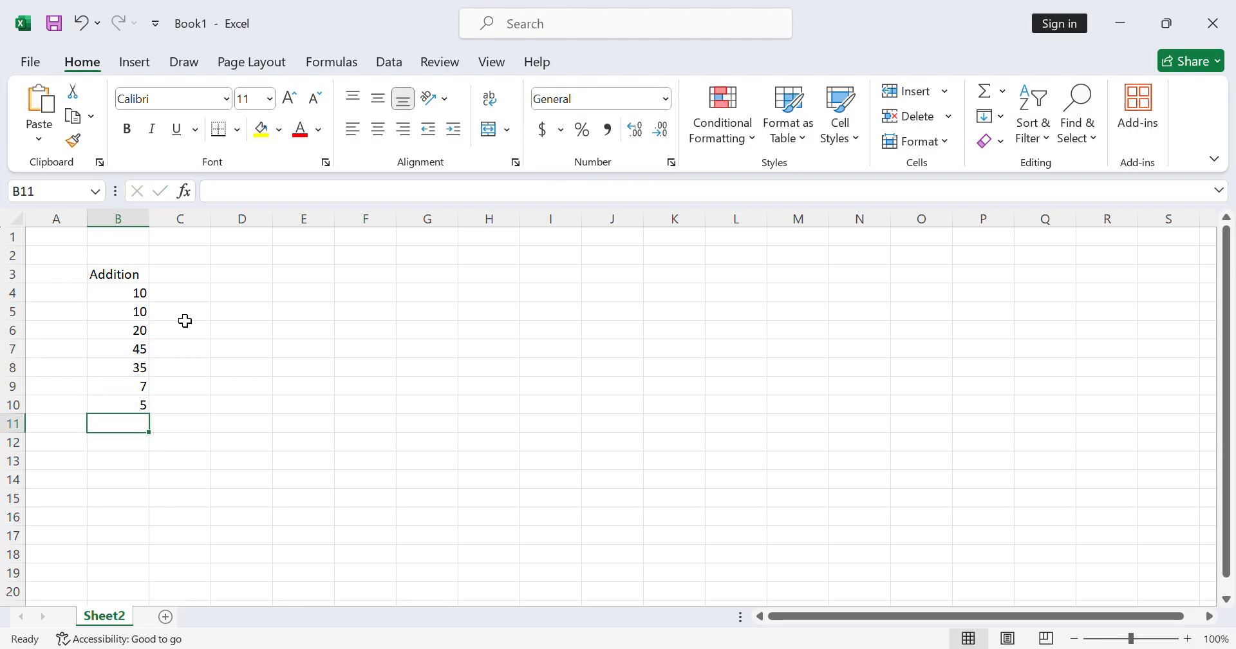
- Begin a formula in cell B12, below the column of numbers, with an equals sign
scroll(221, 408, "down", 14)
scroll(221, 378, "up", 11)
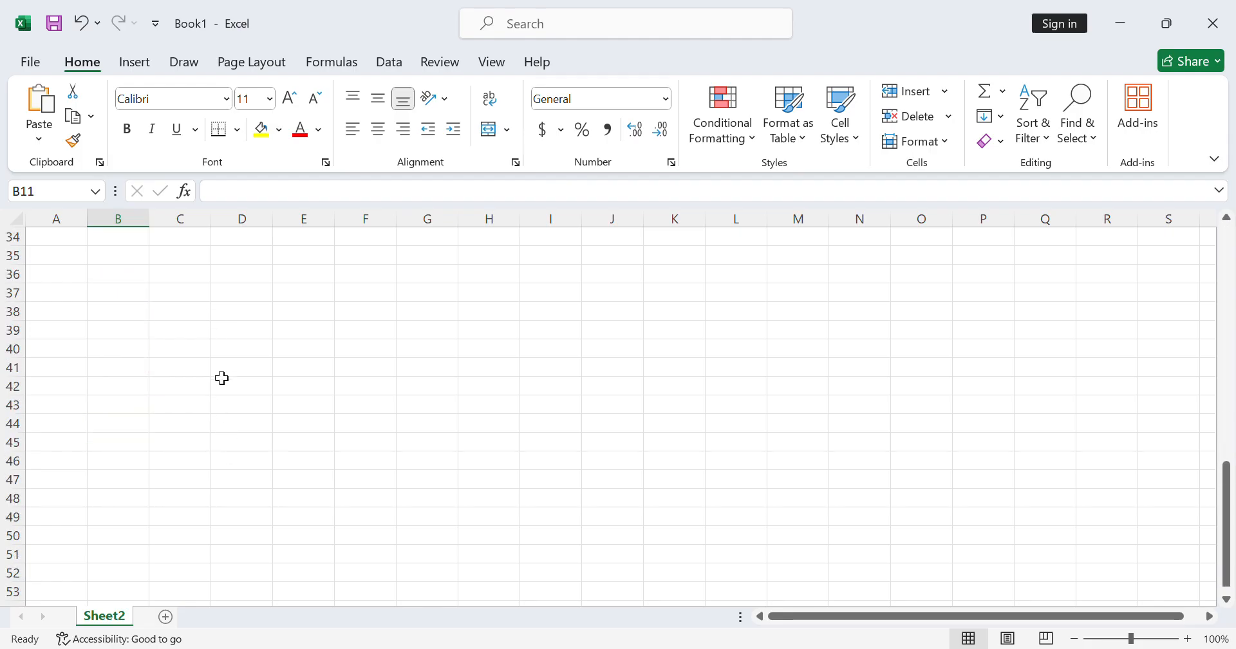
scroll(215, 345, "up", 3)
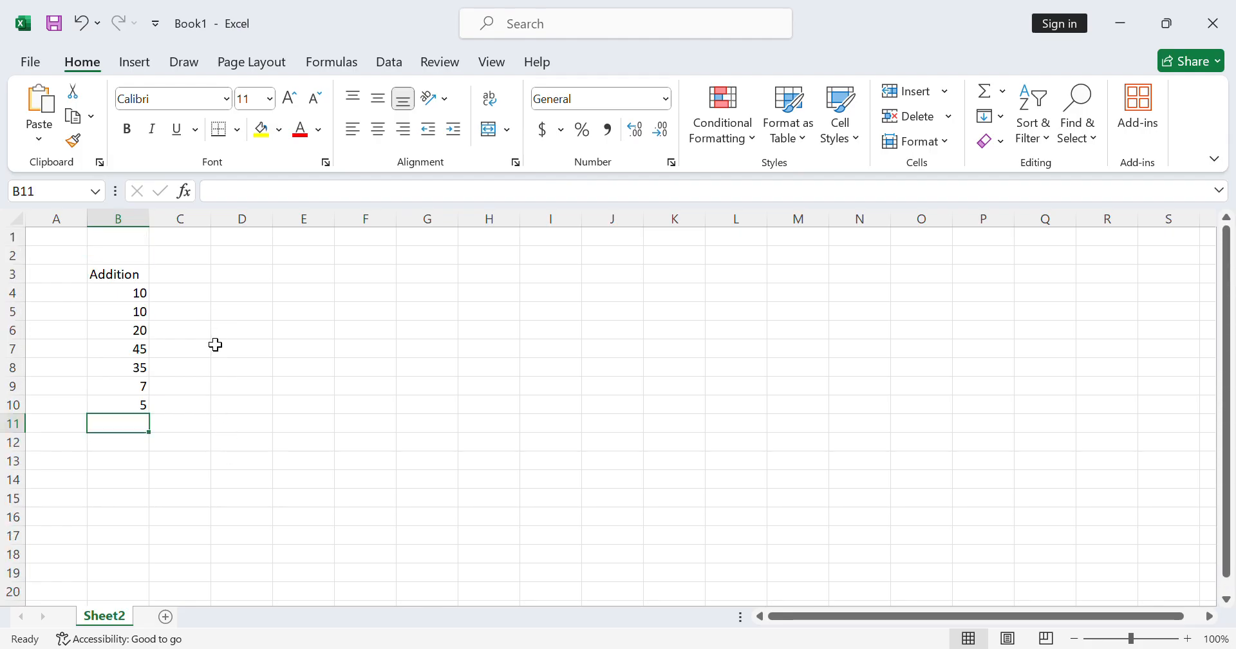
double_click(140, 444)
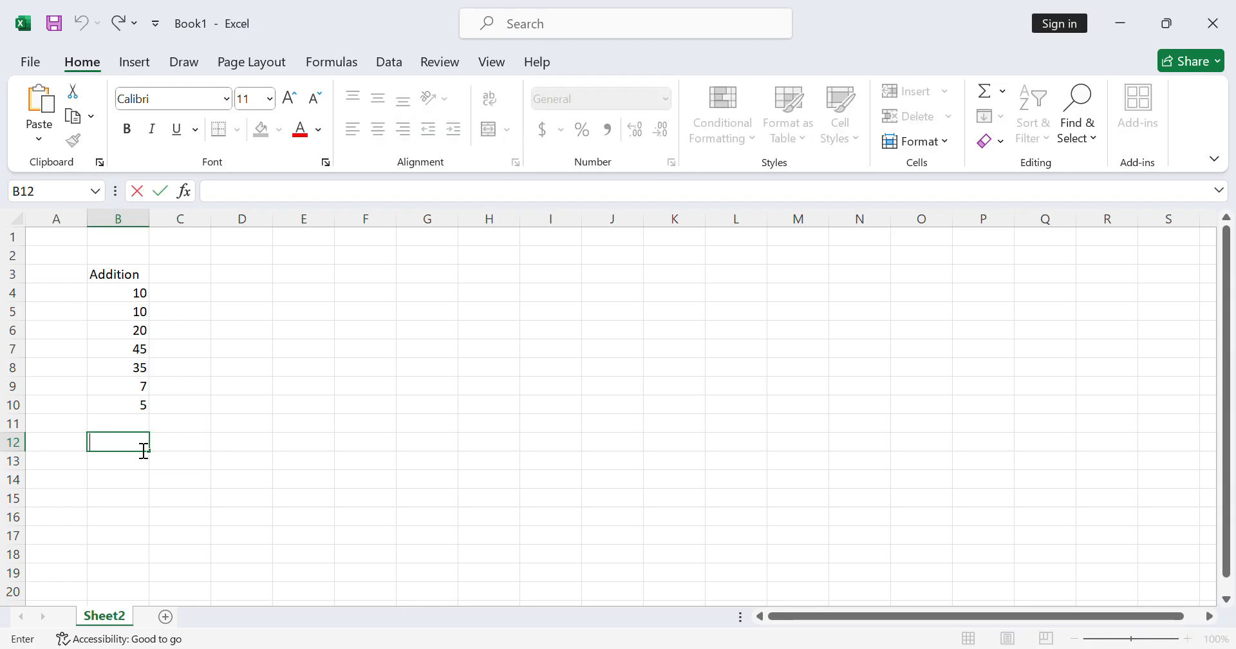
type("=")
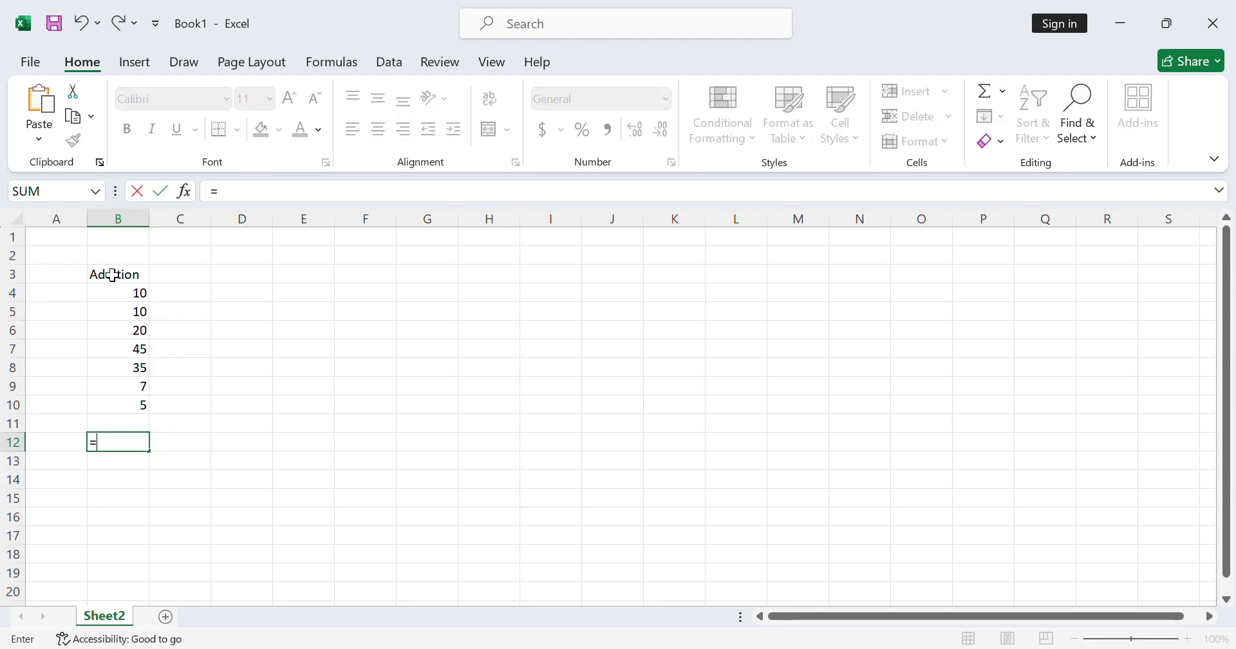
left_click(135, 293)
type("+")
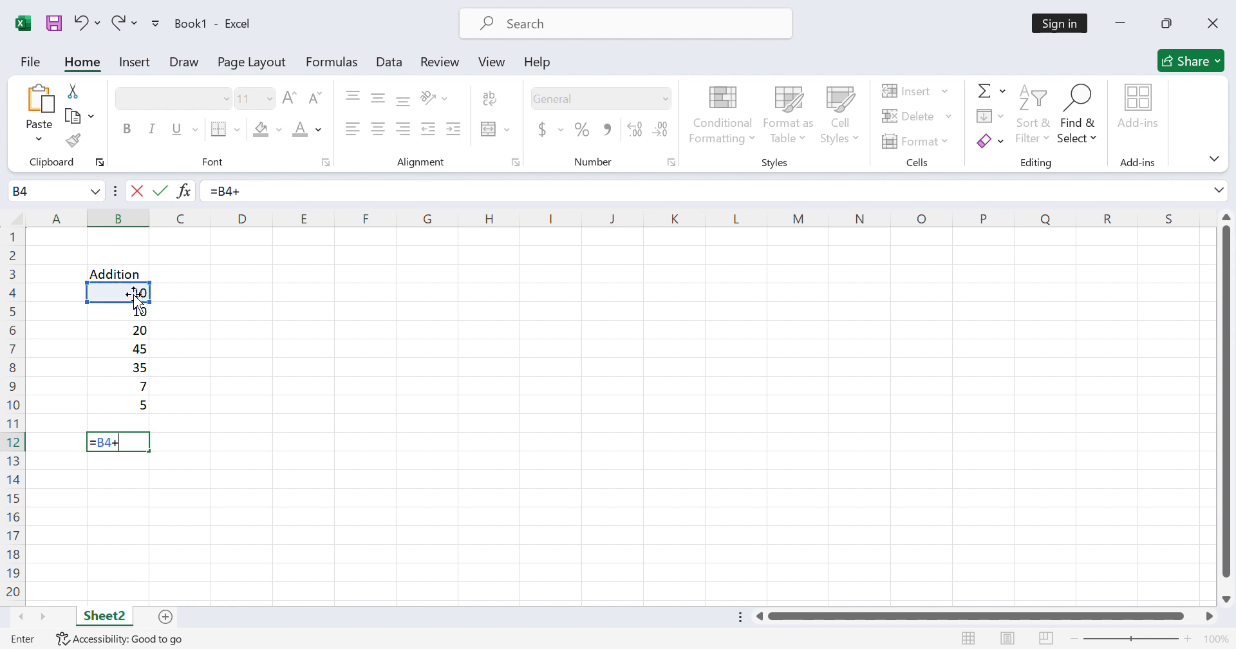
left_click(141, 318)
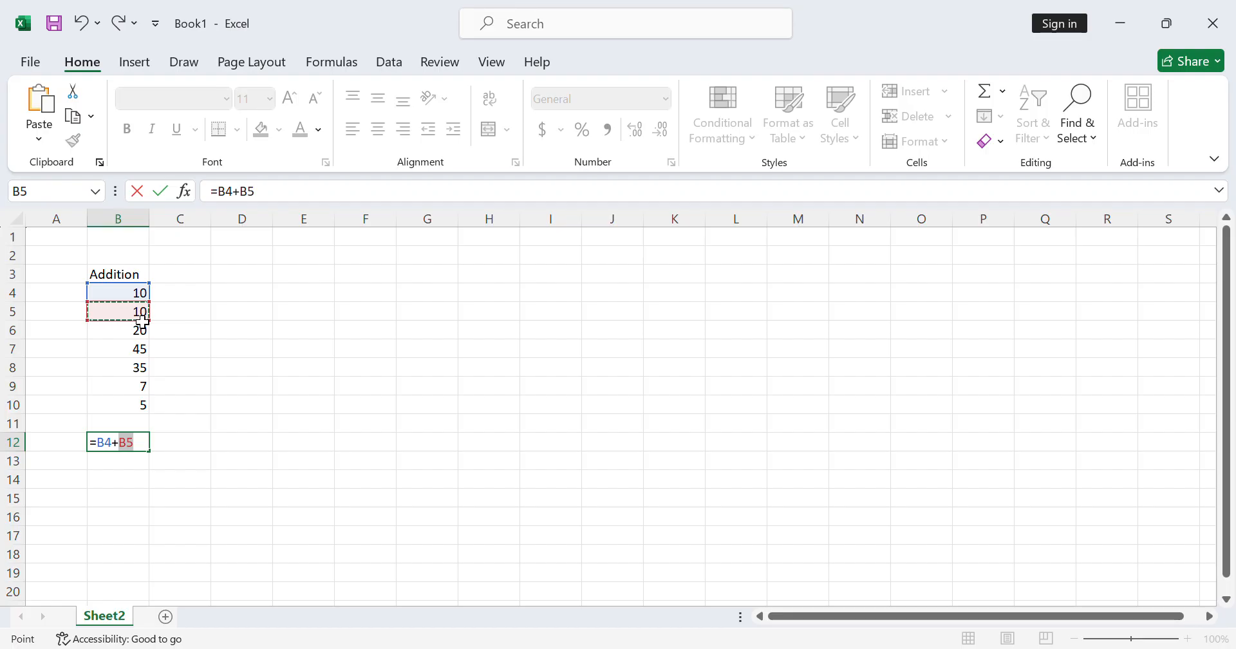
key("BackSpace")
key("BackSpace")
key("BackSpace")
key("BackSpace")
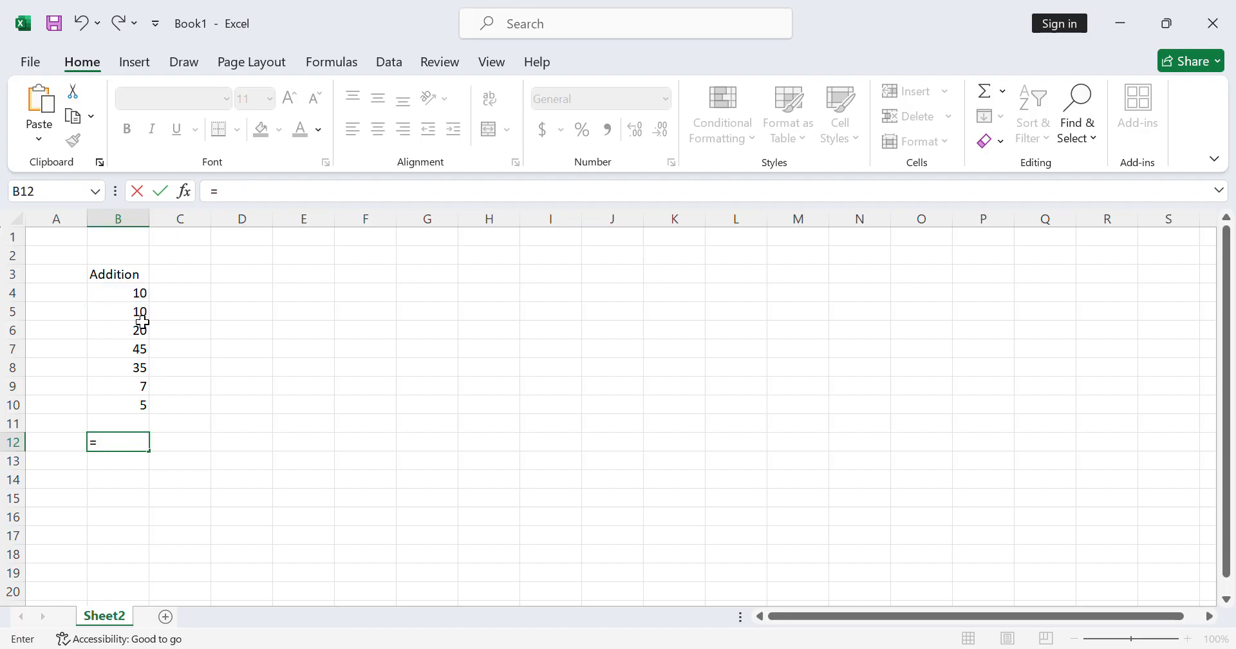
- Complete the formula in cell B12 as =SUM(B4:B10) and review its cell references
type("sum")
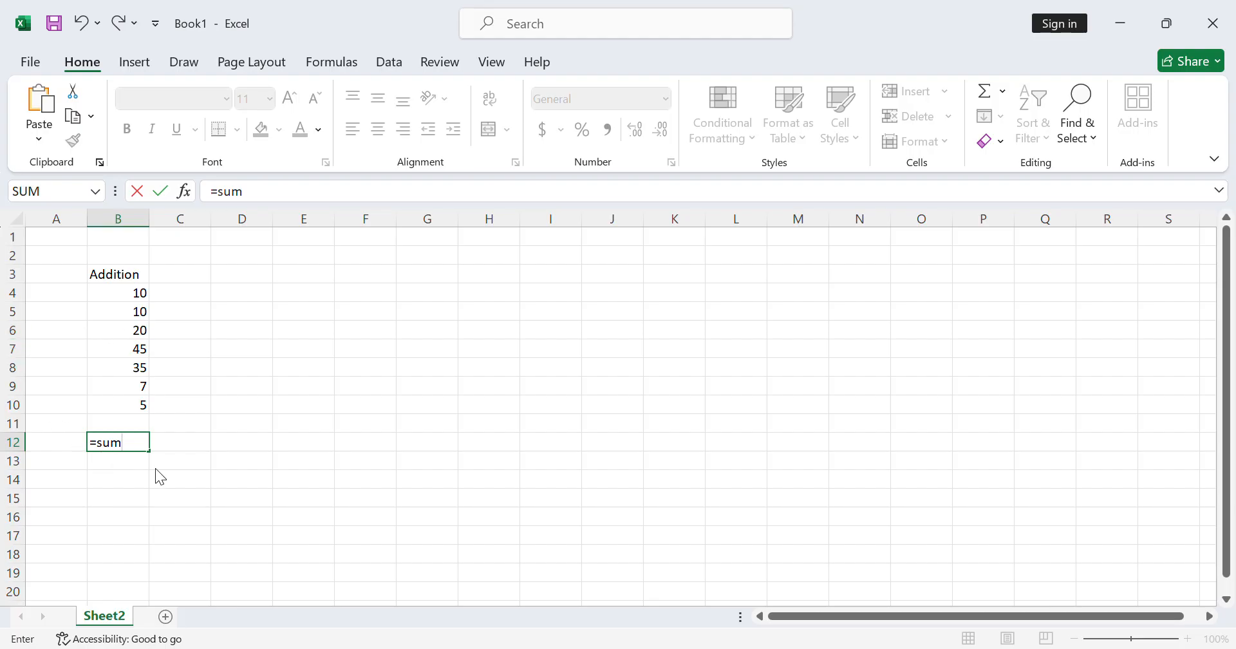
type("(")
left_click_drag(131, 296, 123, 395)
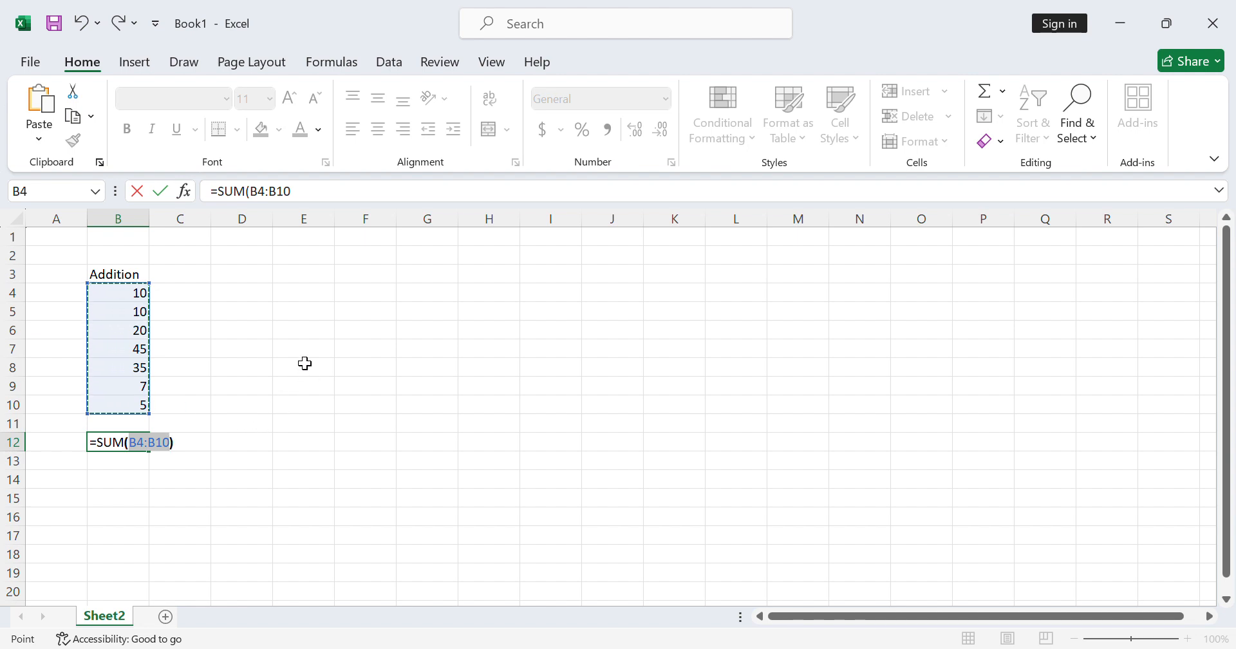
type(")")
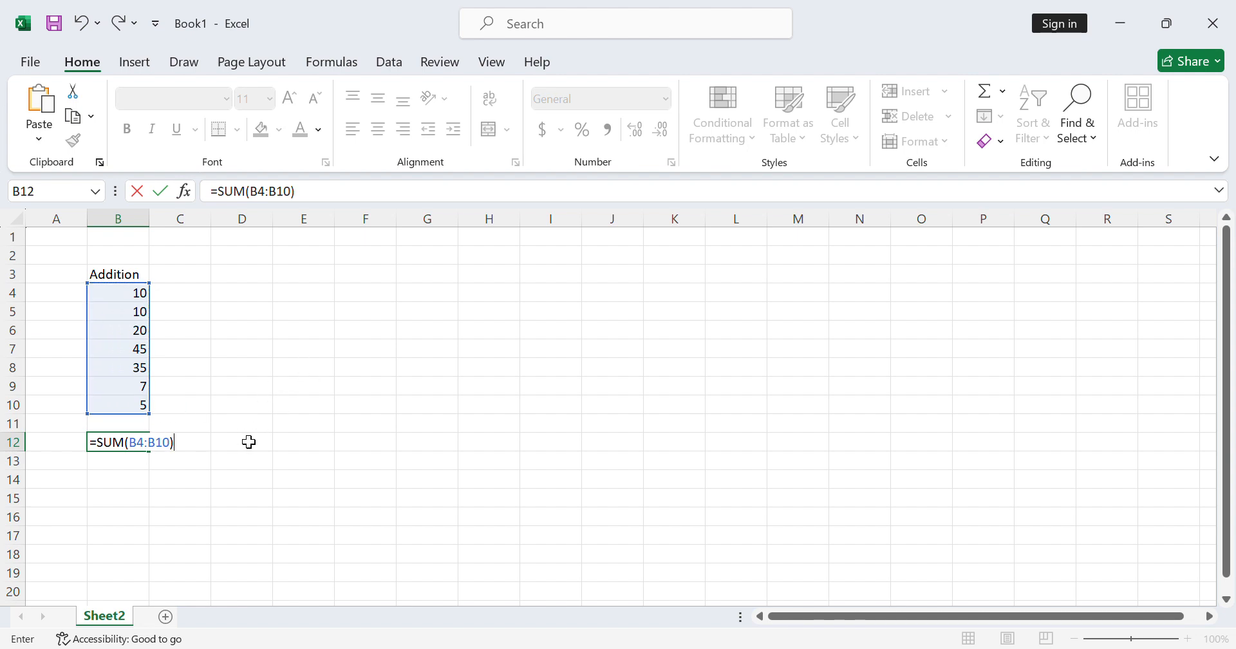
key("Return")
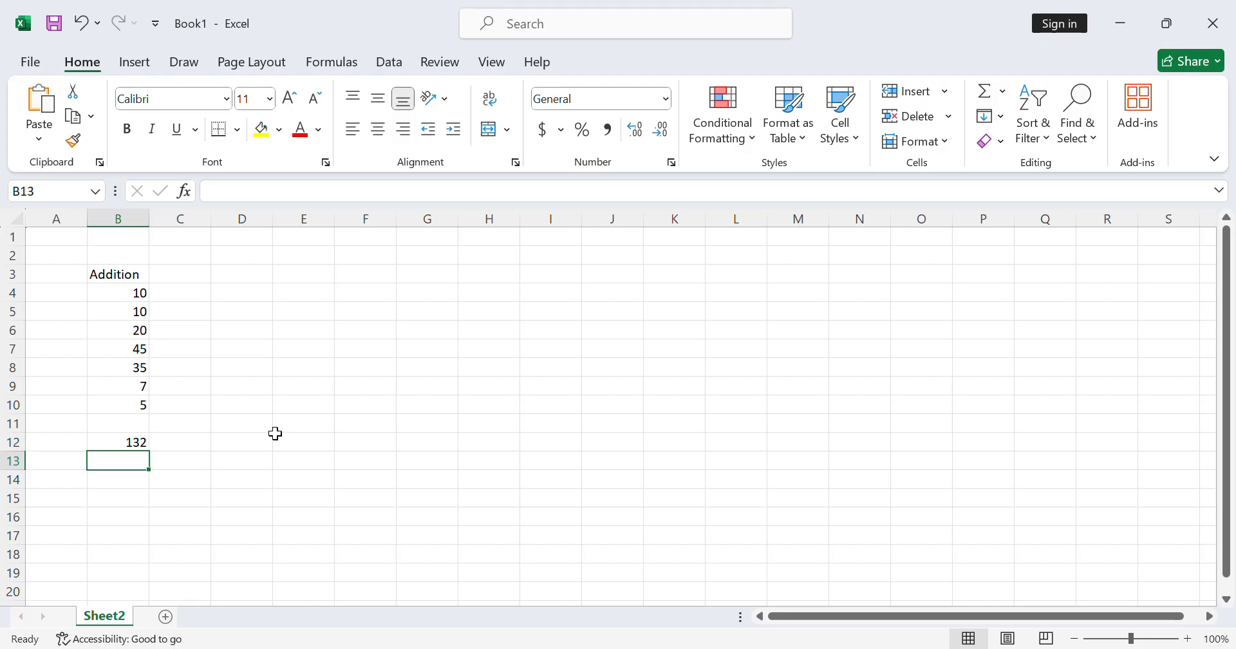
double_click(144, 450)
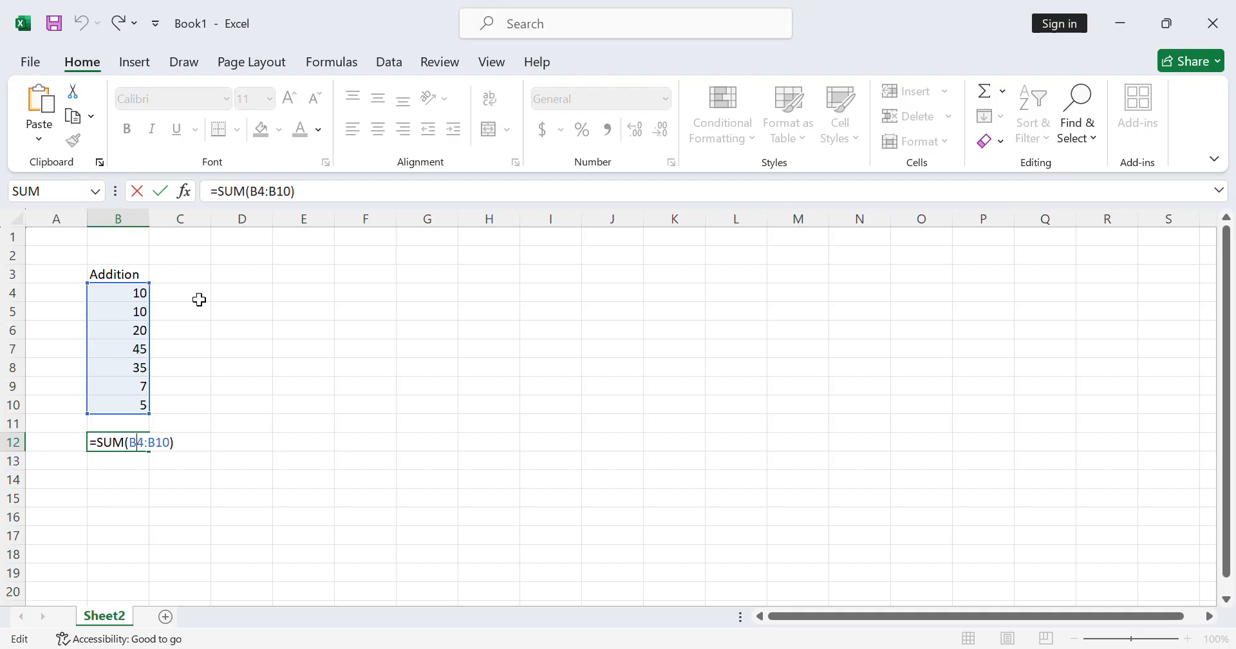
key("Return")
- Enter the heading Sub in cell D3
left_click(264, 287)
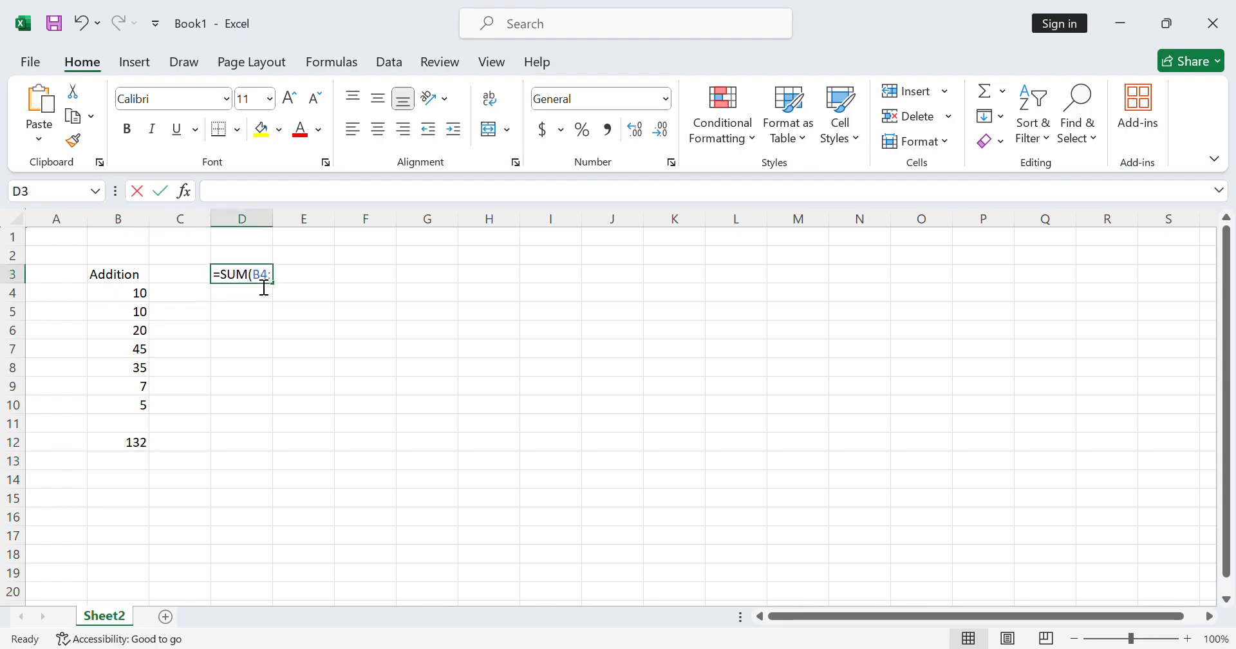
type("A")
key("BackSpace")
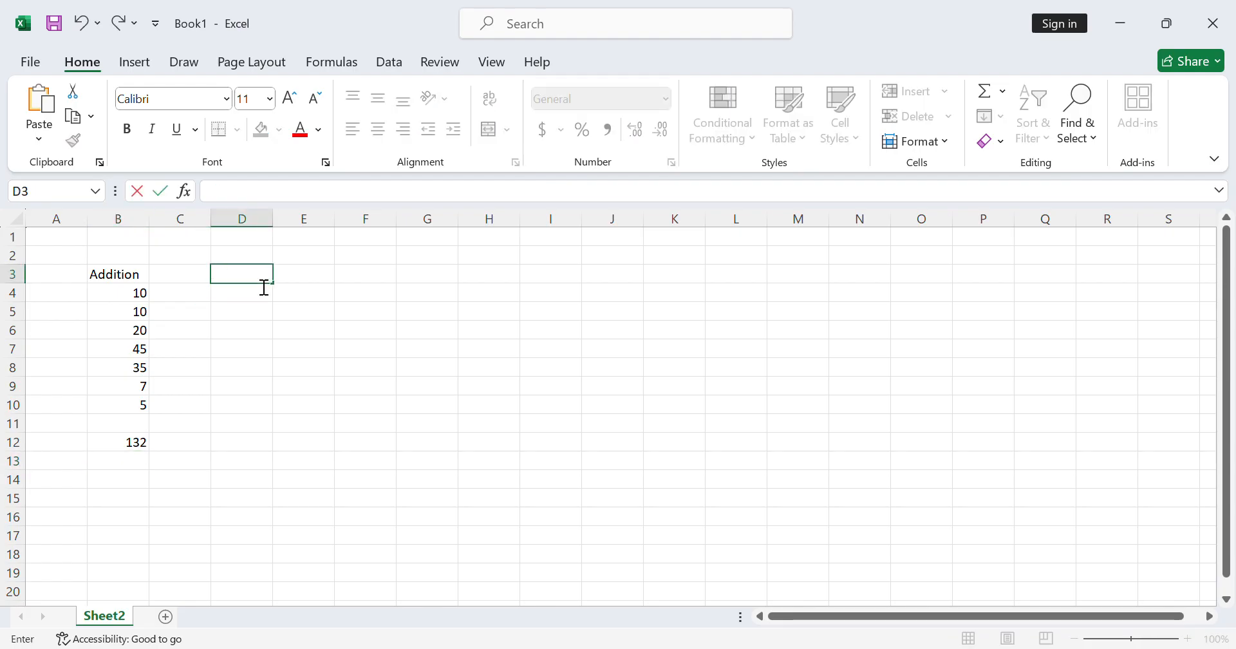
type("Sub")
key("Return")
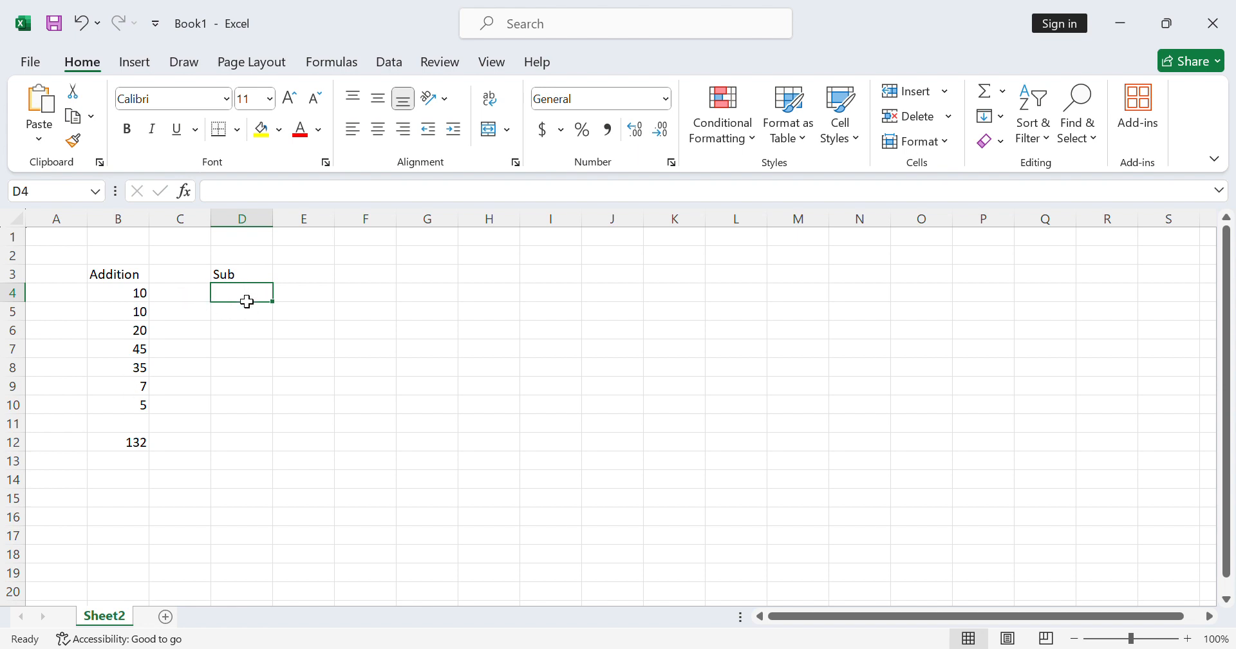
- Subtract the second number from the first in cell D4 with the formula =B4-B5, and review the entered formula
type("=")
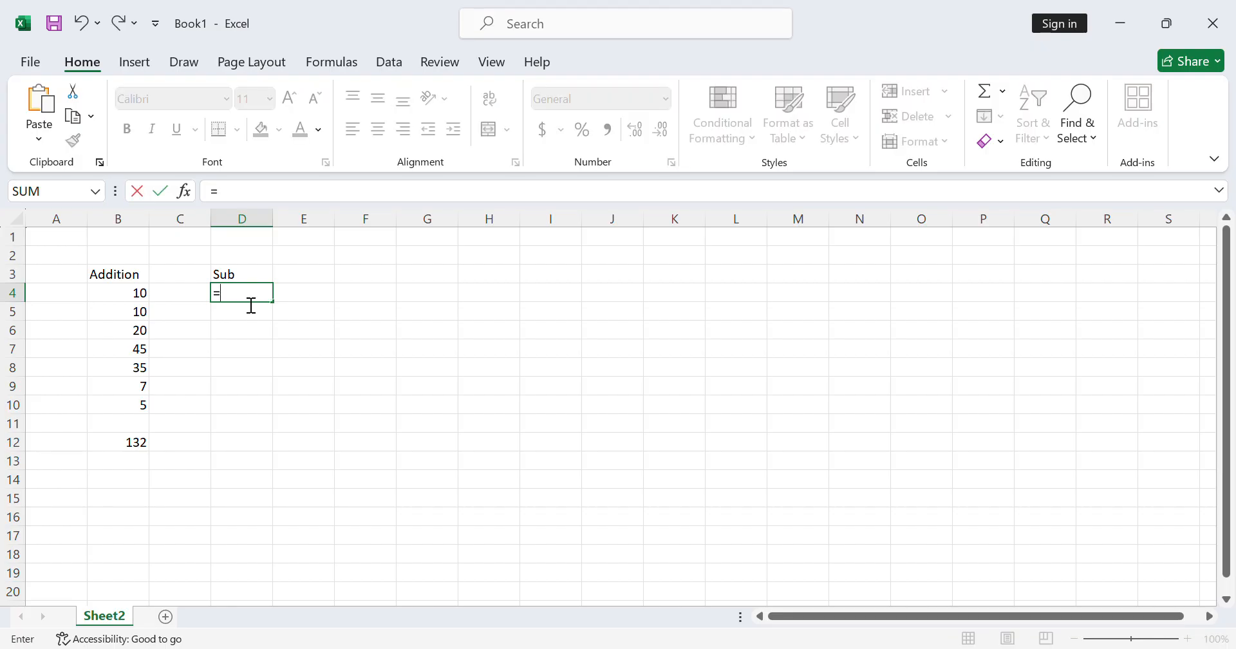
left_click(138, 296)
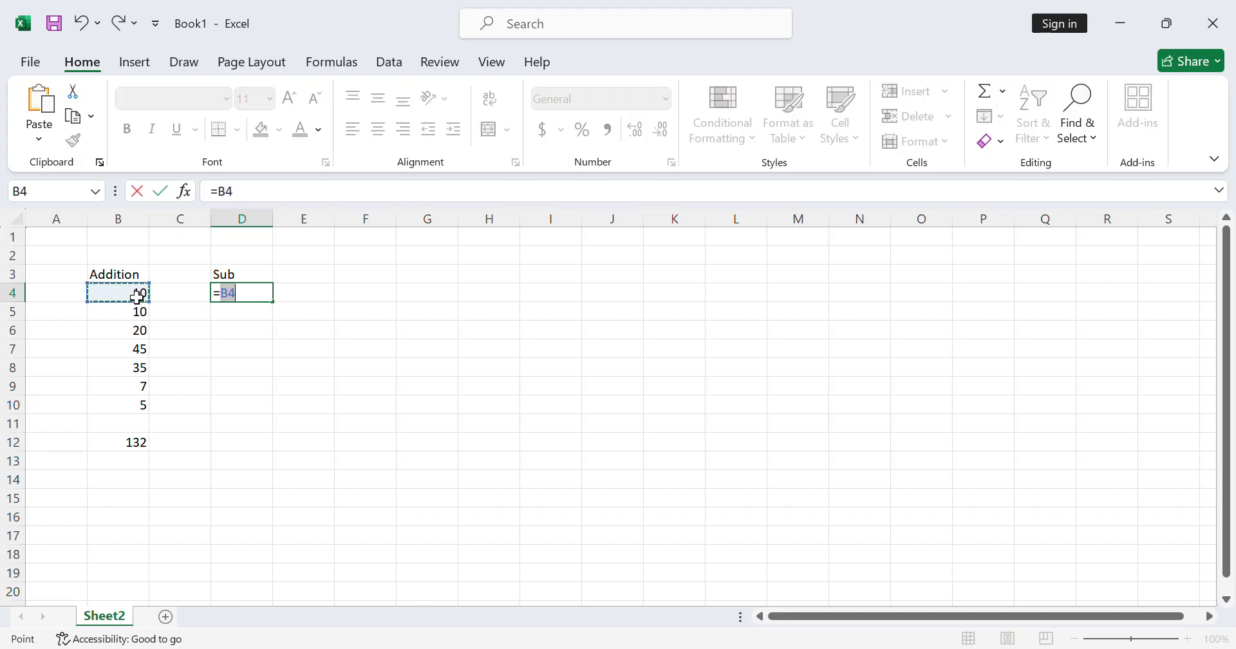
type("-")
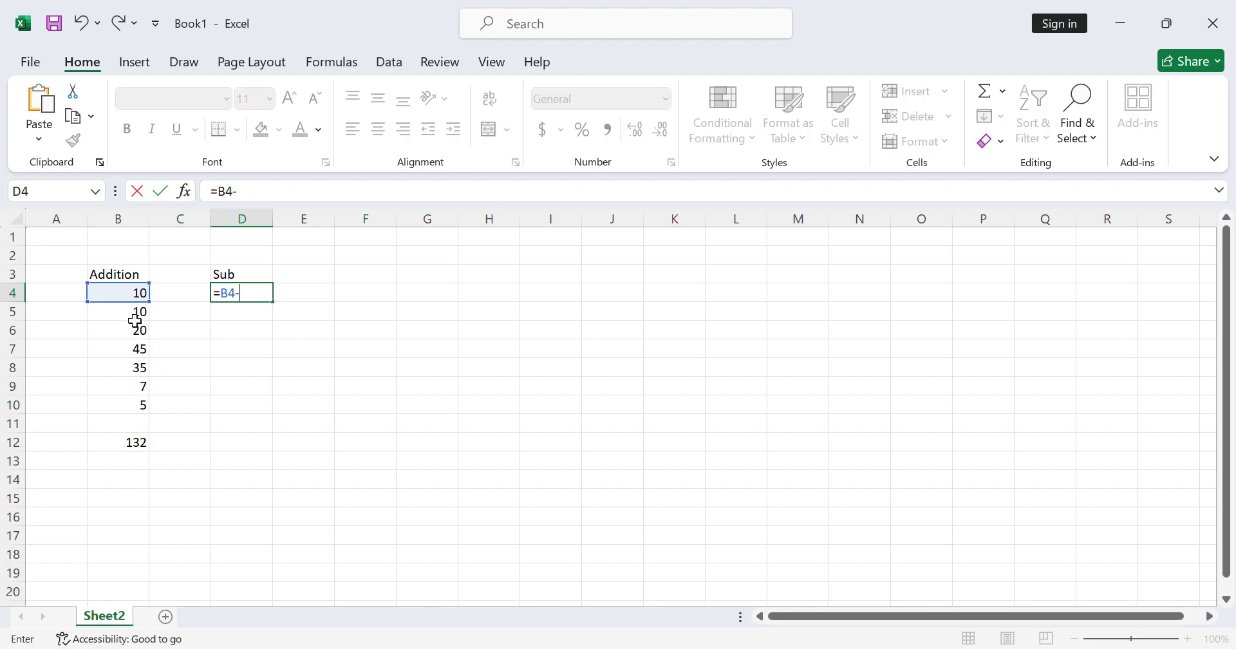
left_click(131, 320)
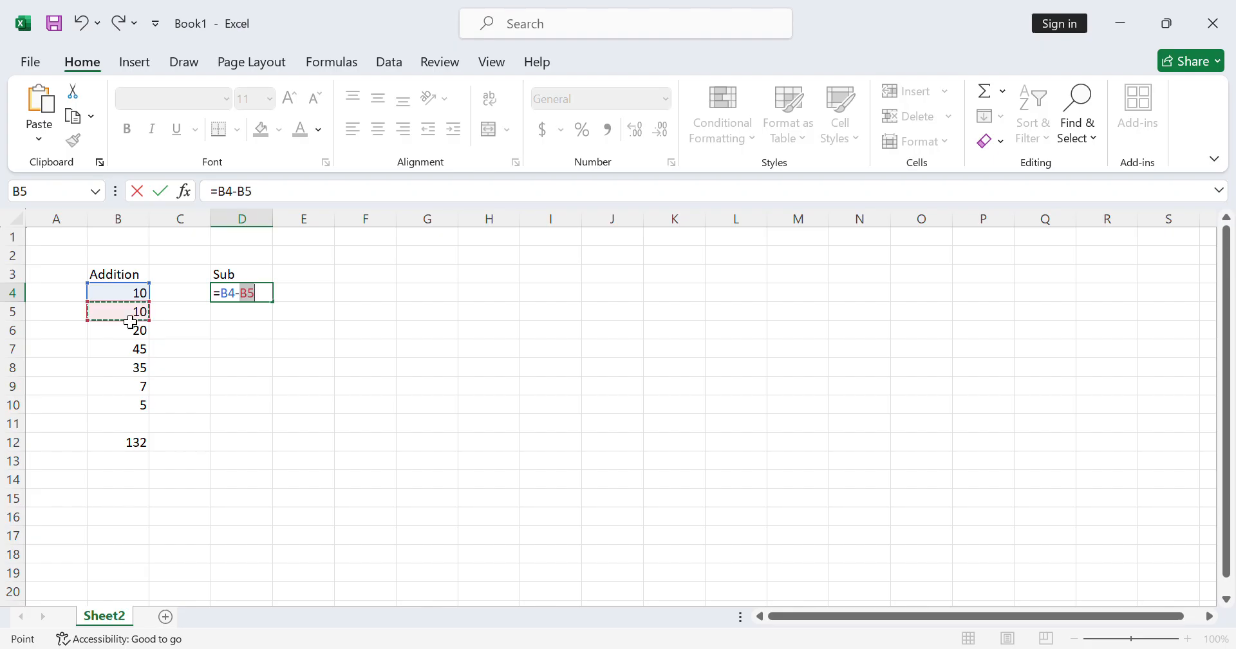
key("Return")
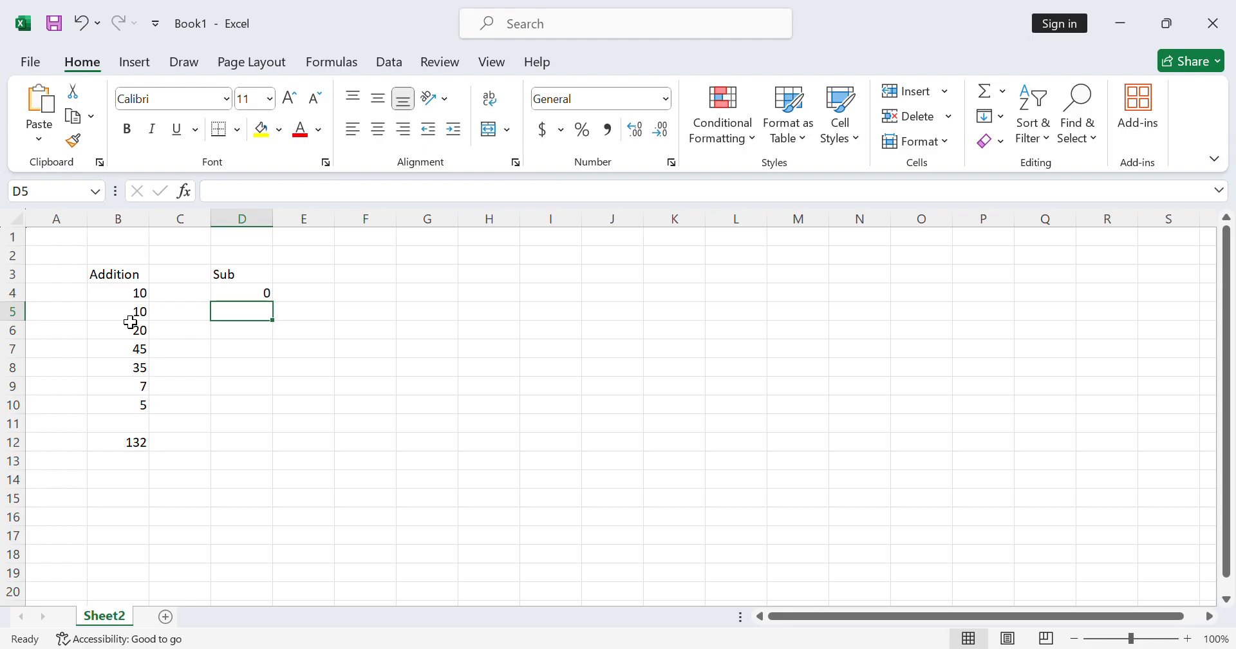
left_click(241, 298)
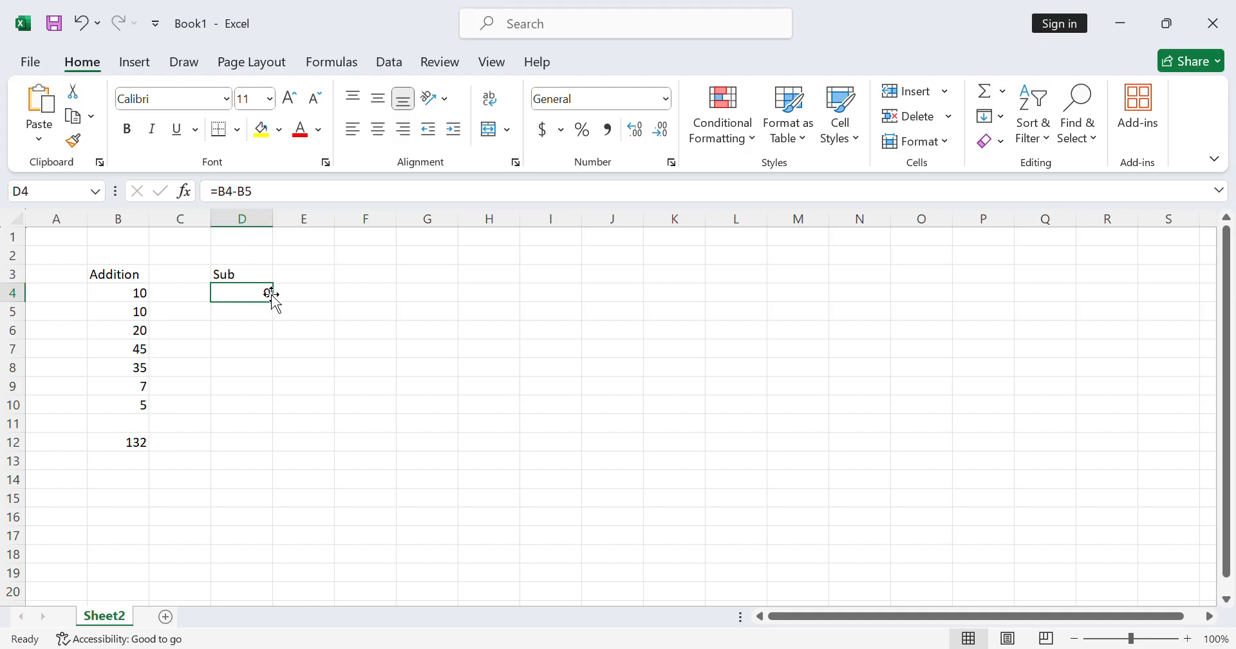
- Enter the heading Division in cell F3
left_click(373, 280)
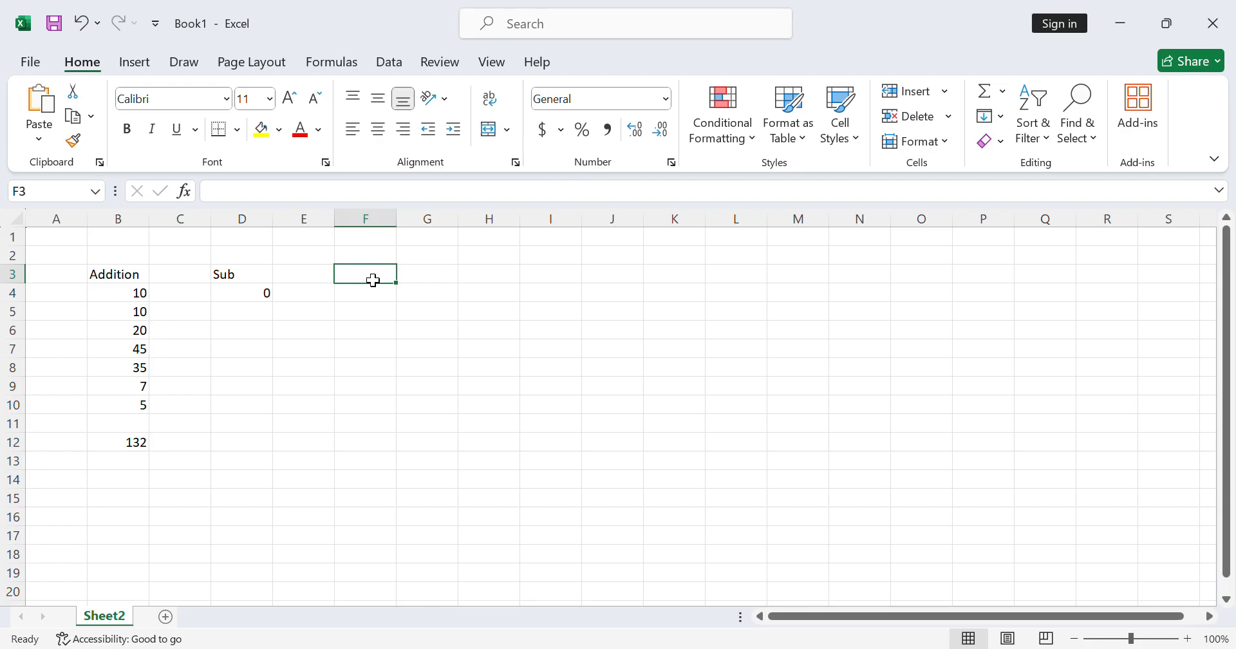
type("Division")
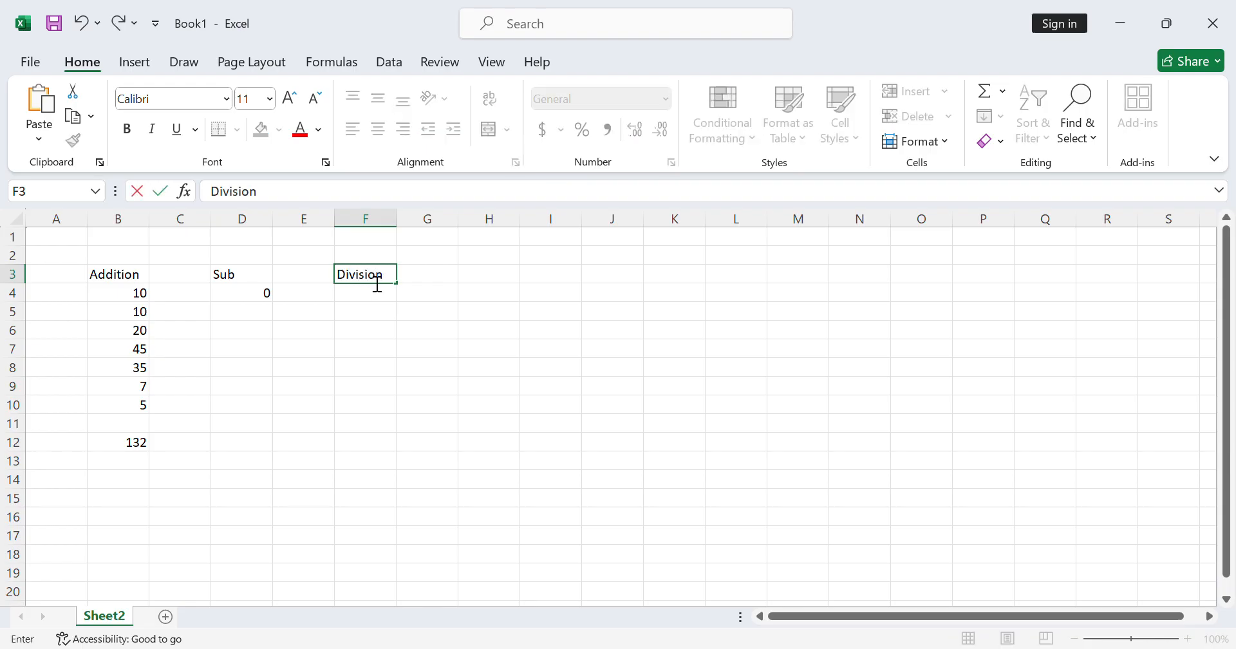
key("Return")
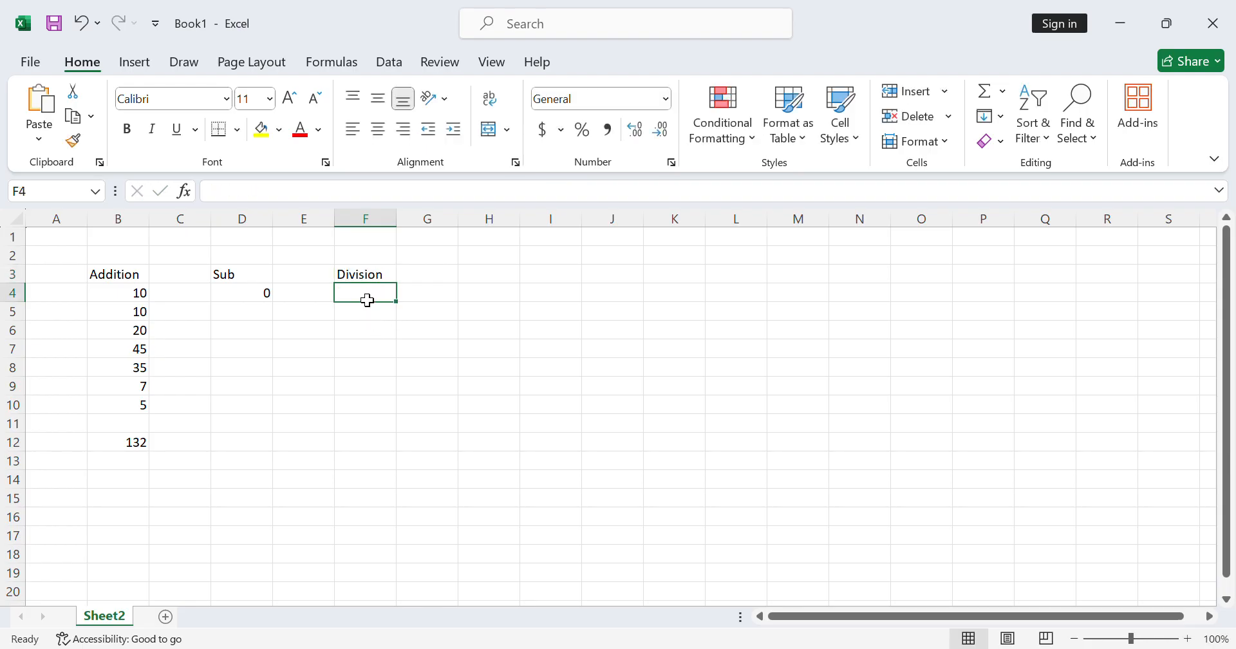
- Divide the first number by the second in cell F4 with the formula =B4/B5, and review the entered formula
type("=")
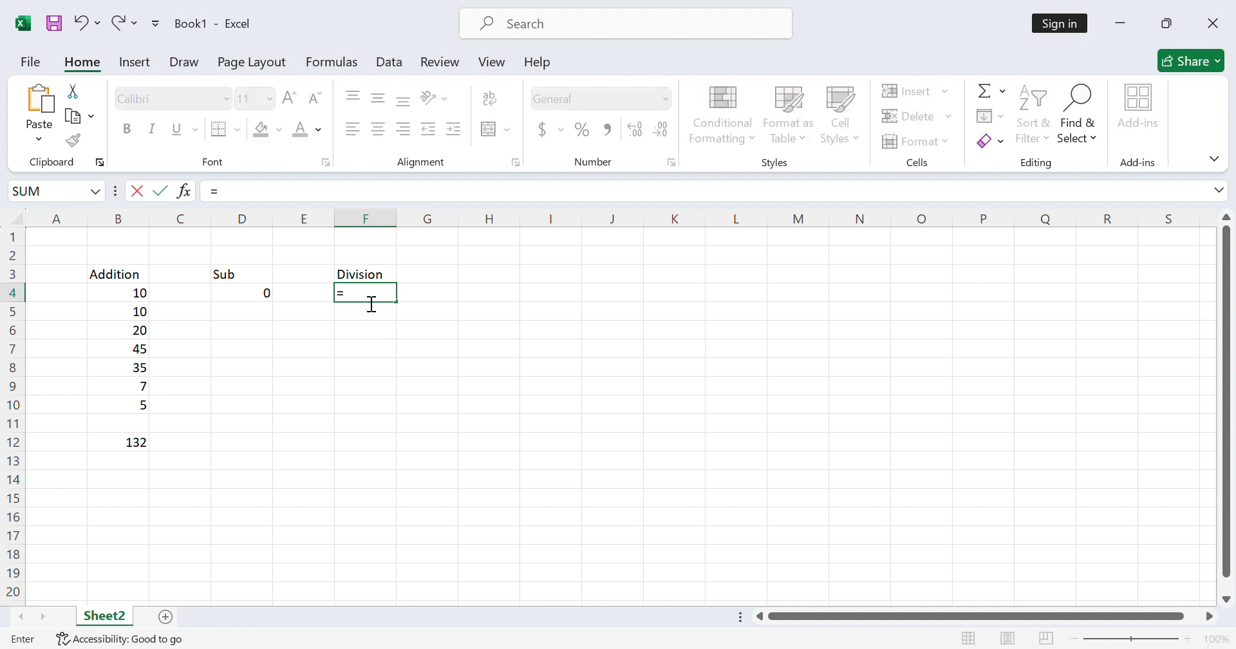
left_click(136, 298)
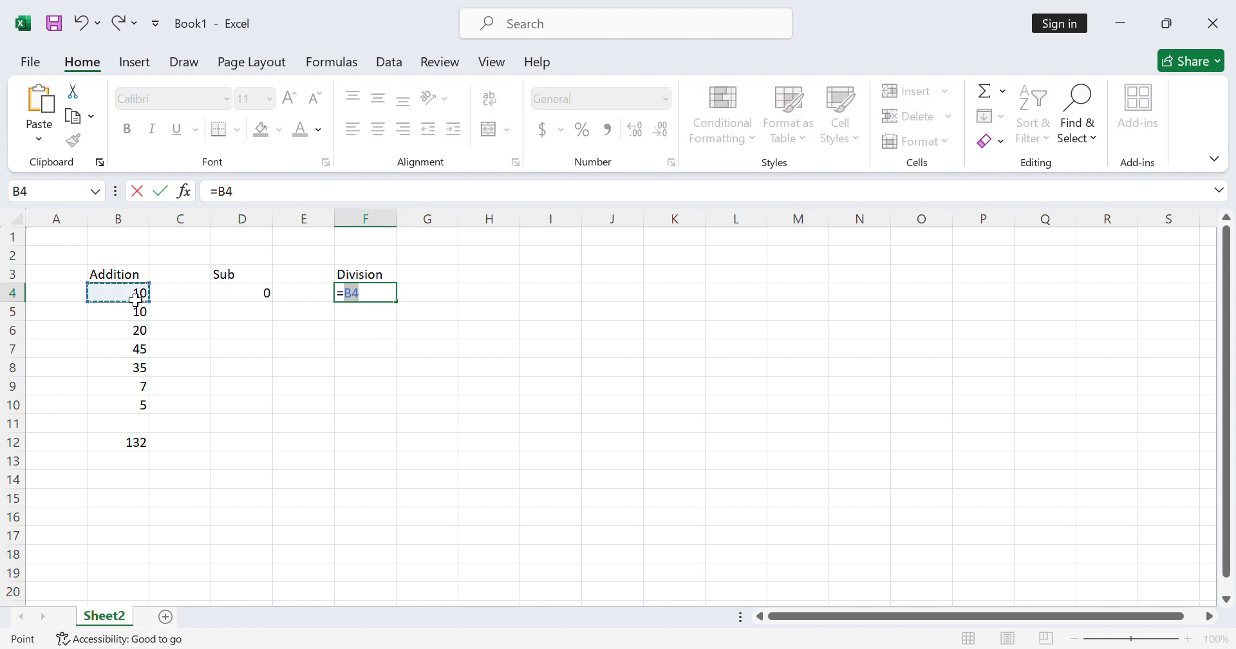
type("/")
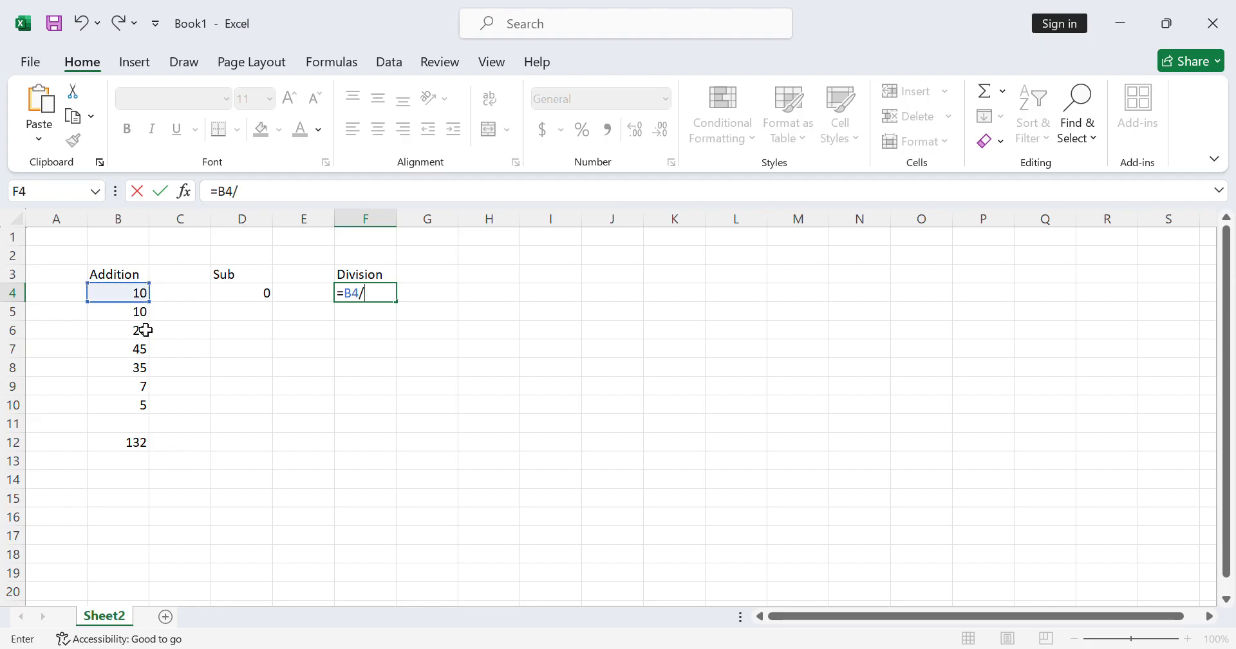
left_click(133, 318)
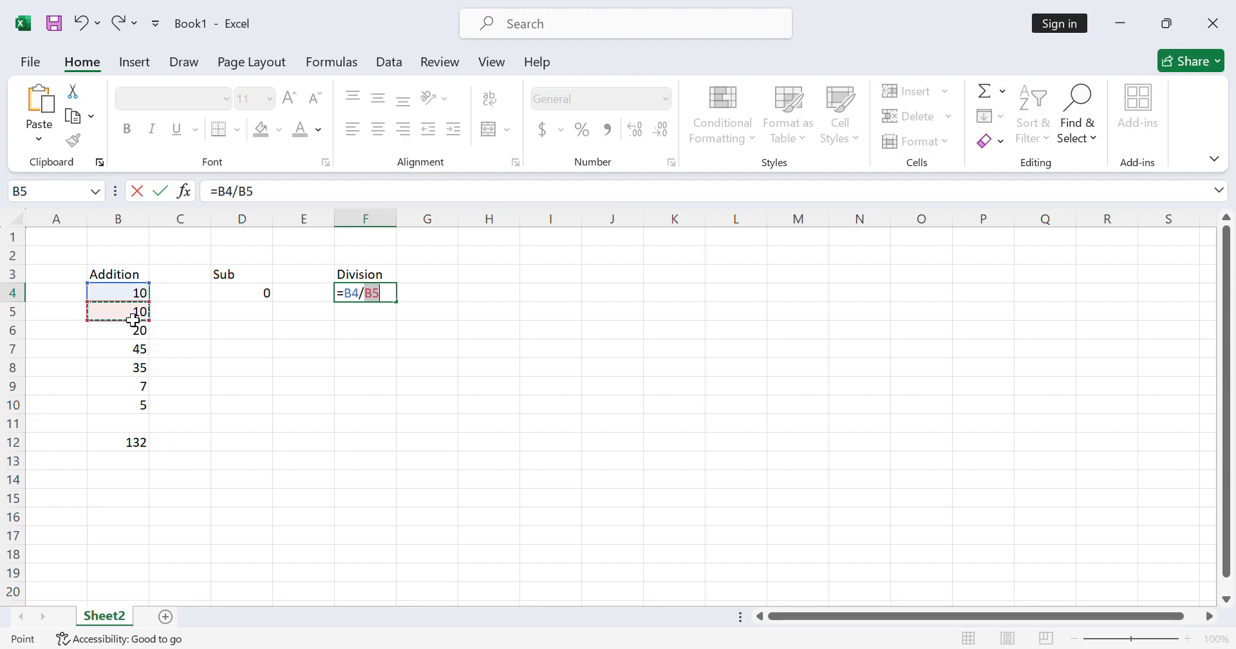
key("Return")
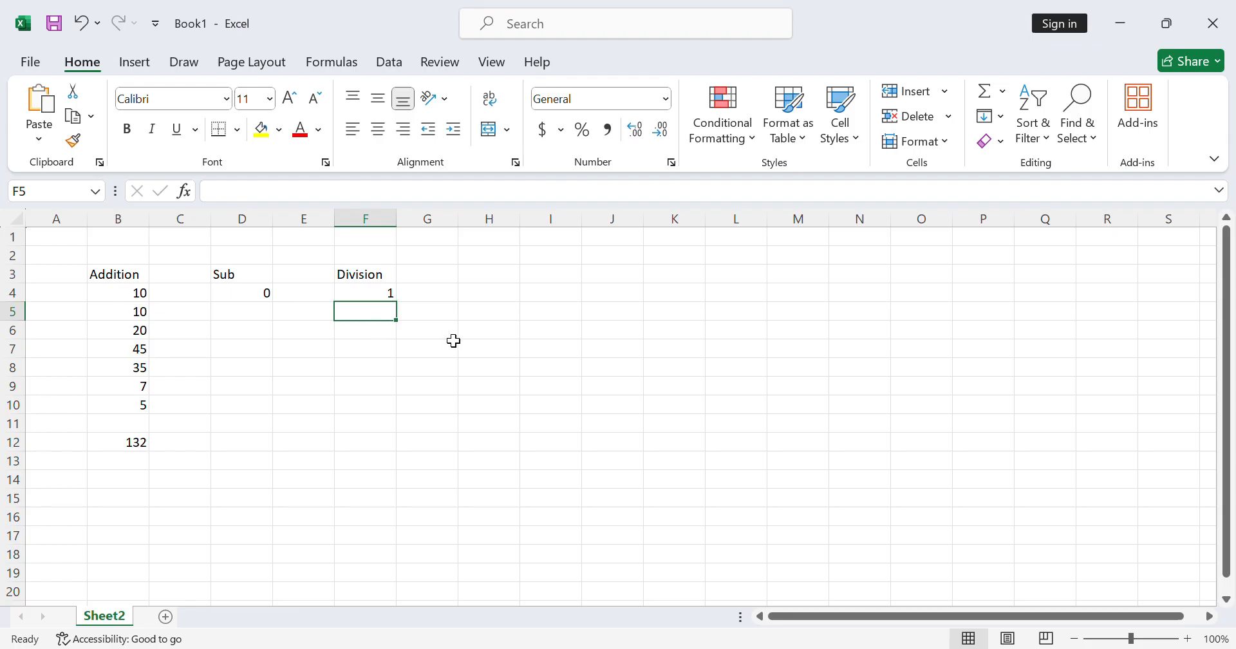
left_click(371, 299)
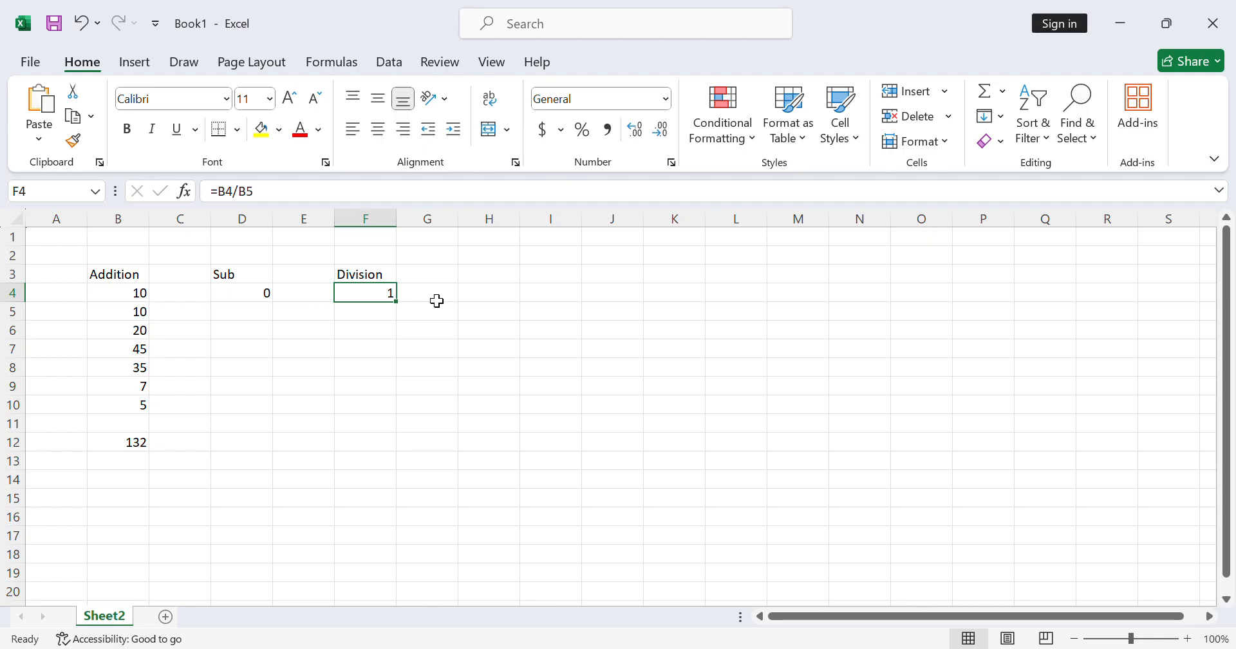
- Enter the heading Multi in cell H3
left_click(494, 279)
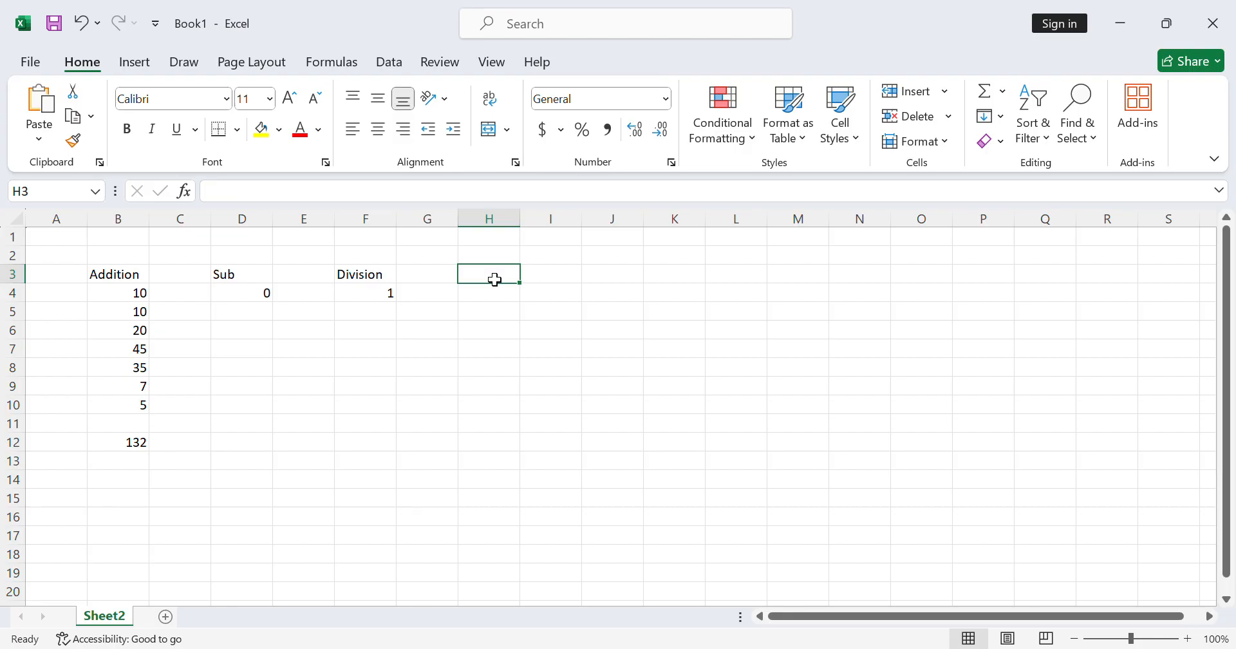
type("Multi")
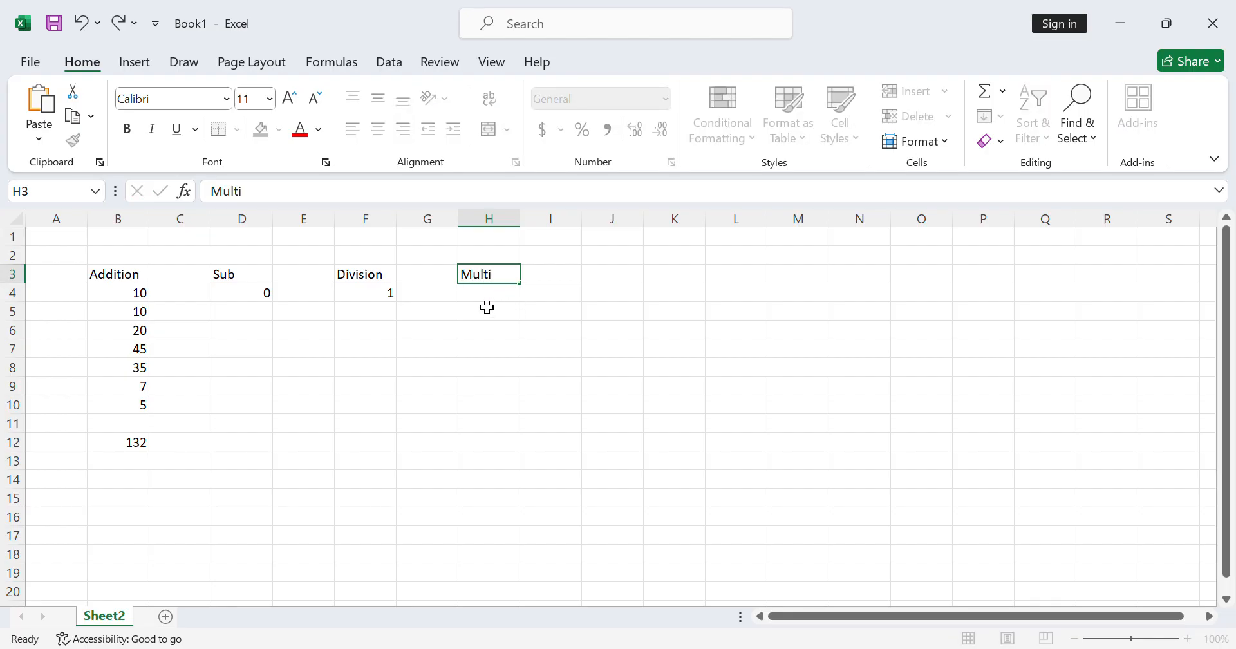
key("Return")
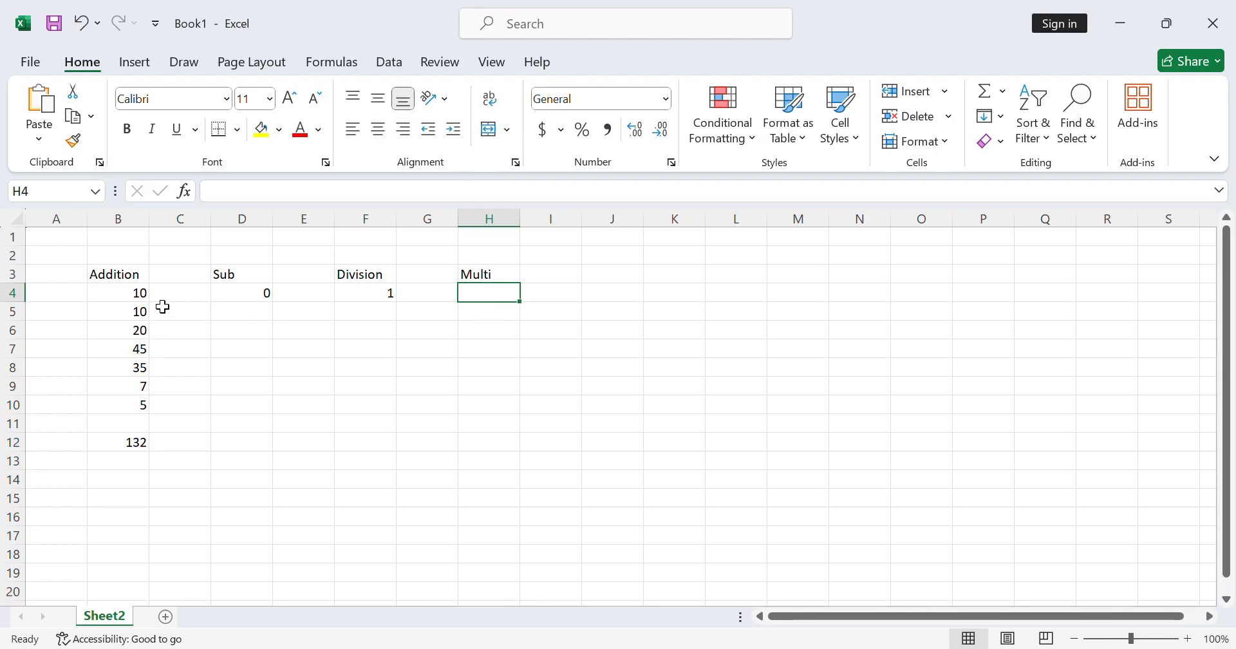
- Copy the numbers in B4:B9 into the Multi column starting at cell H4, and end the copy mode
left_click_drag(139, 299, 142, 403)
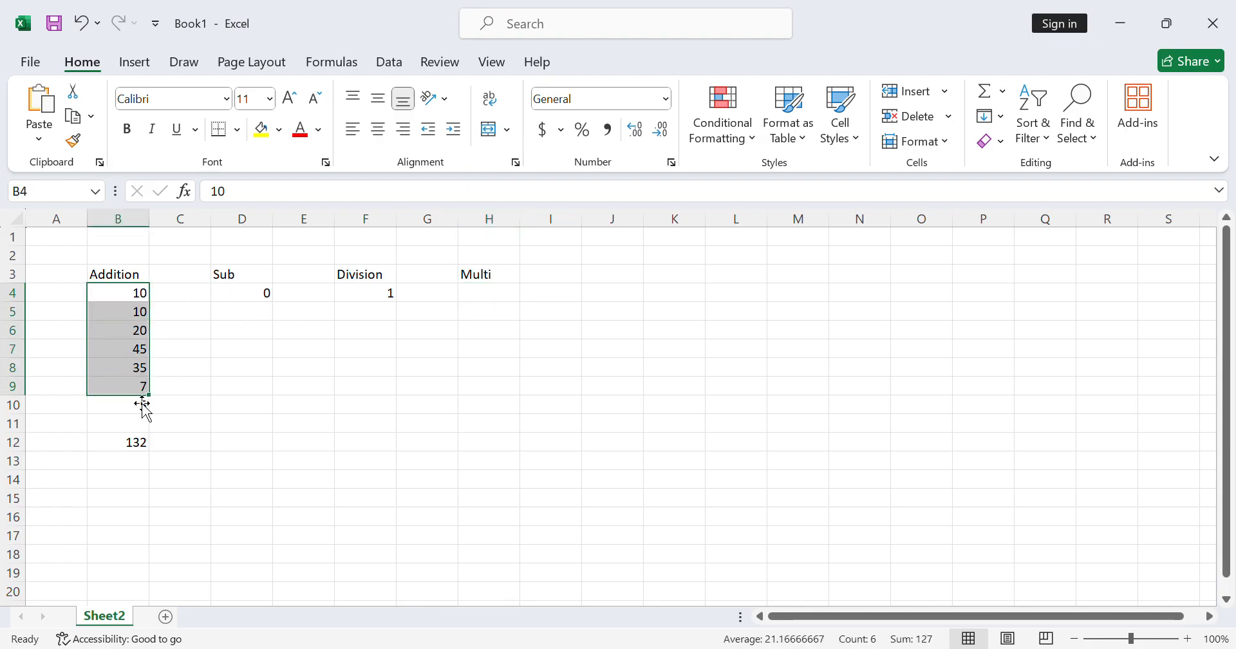
key("ctrl+c")
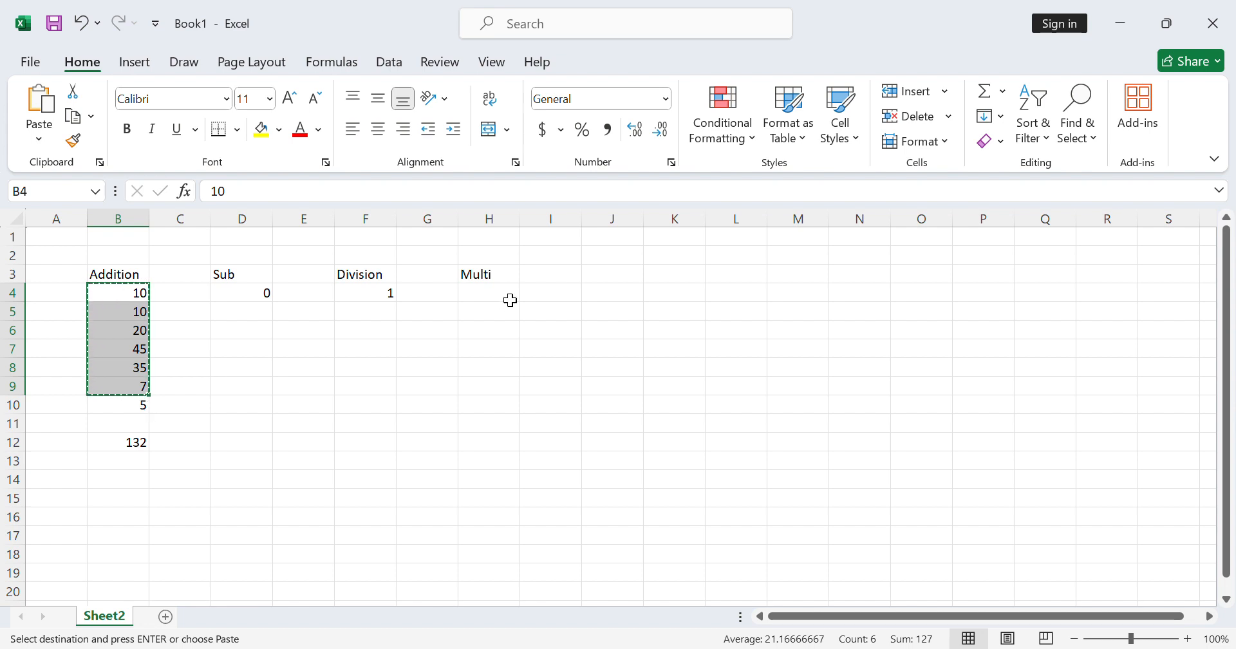
left_click(510, 300)
key("ctrl+v")
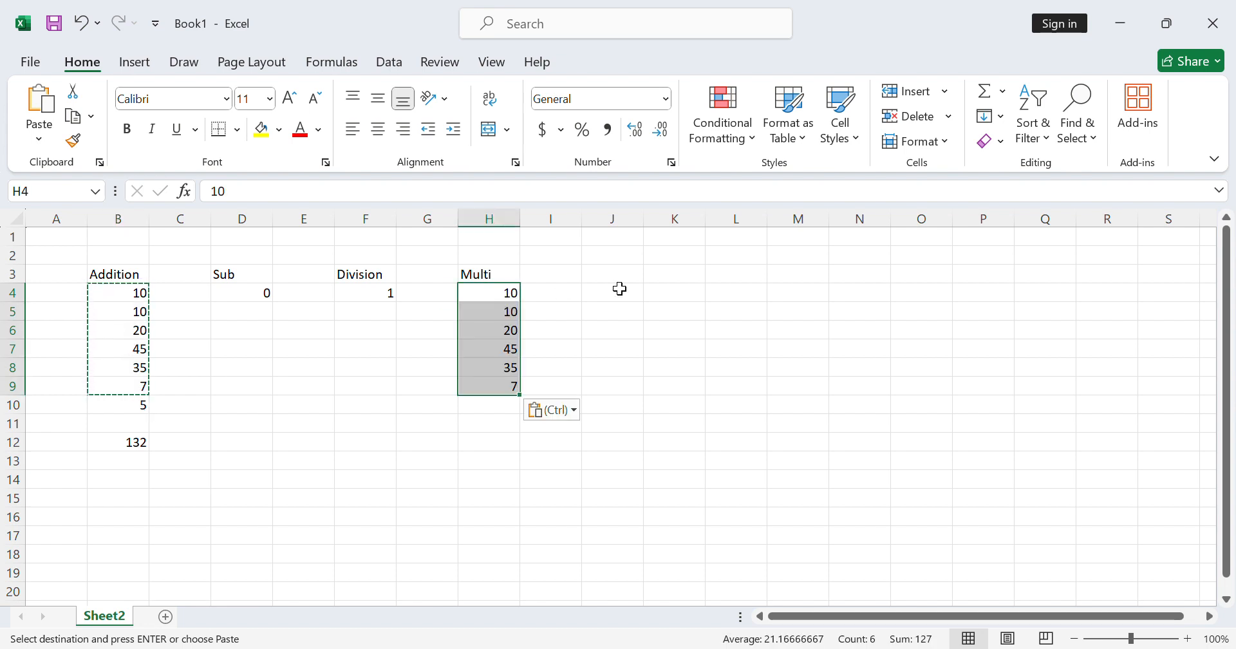
left_click(545, 298)
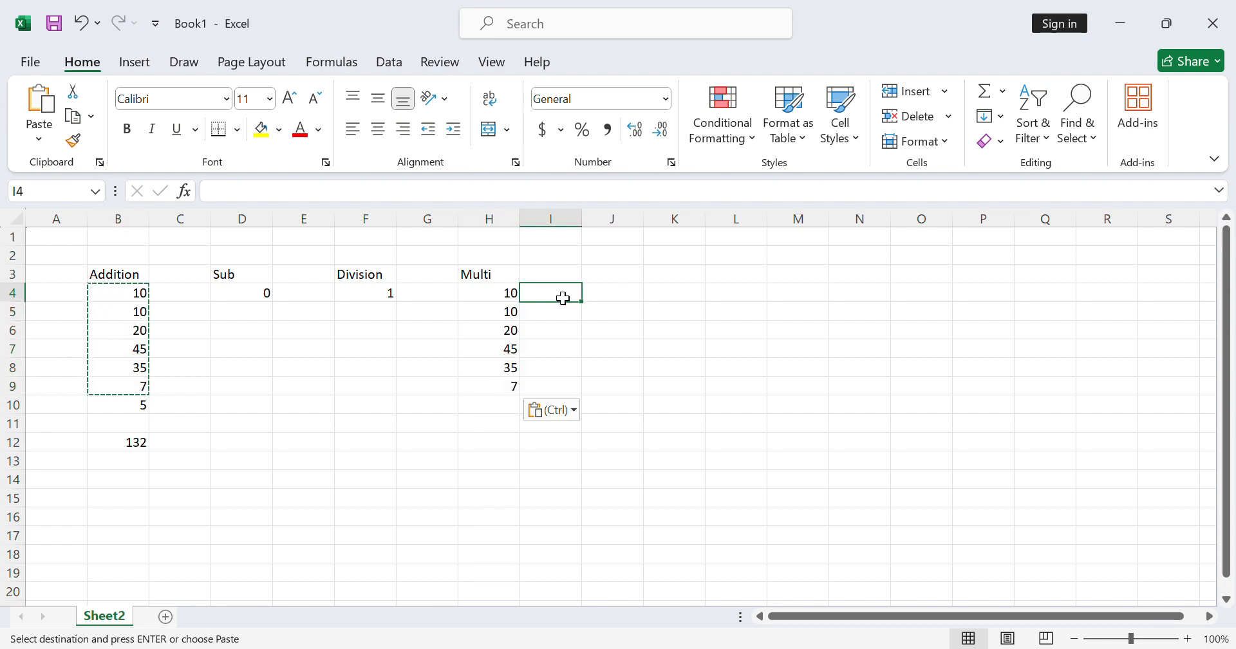
double_click(567, 299)
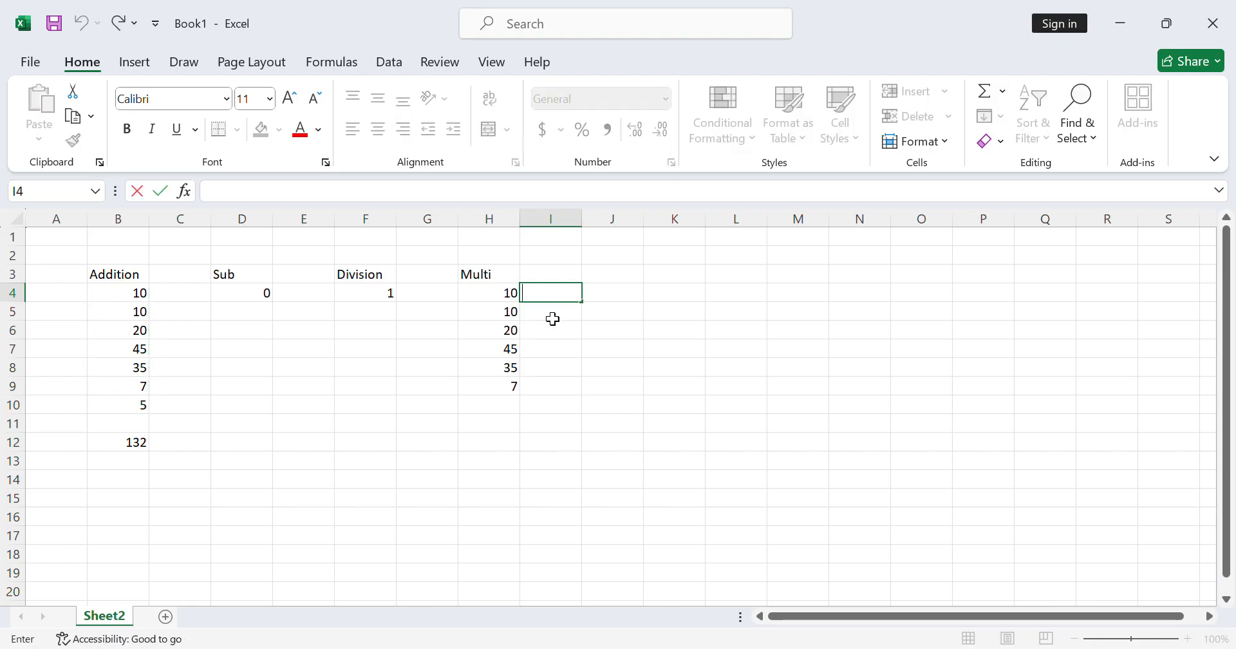
- Clear the contents of cells H6:H9, keeping only the first two numbers under Multi
left_click_drag(495, 337, 514, 384)
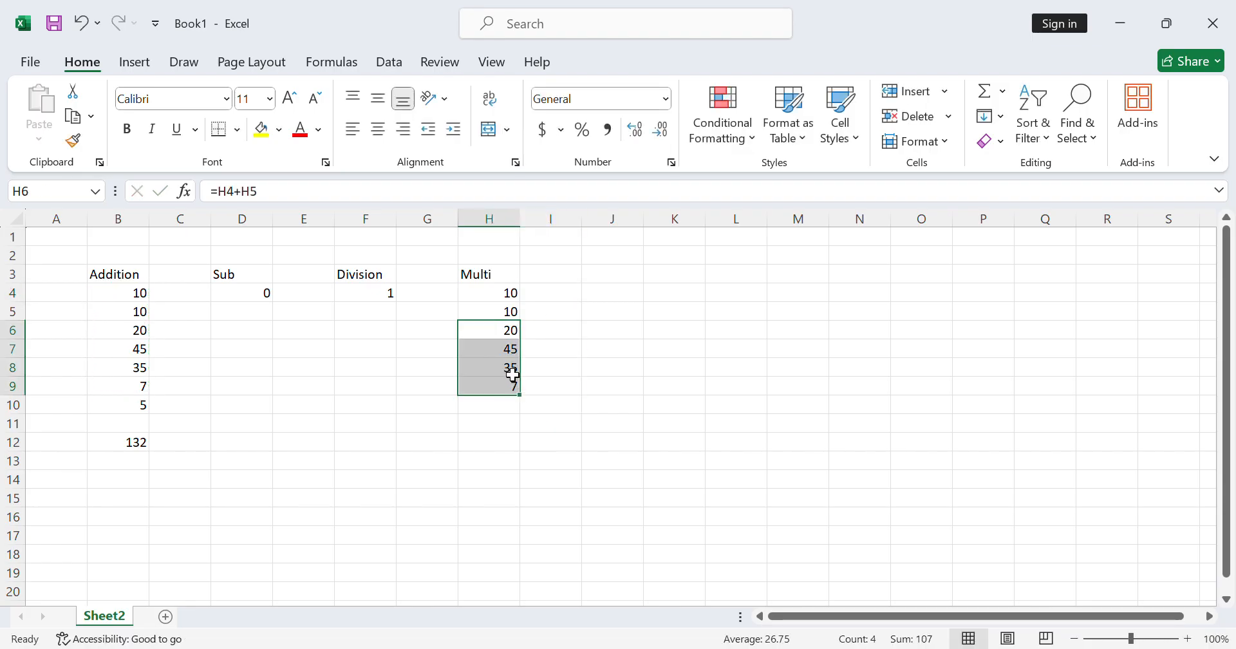
key("Delete")
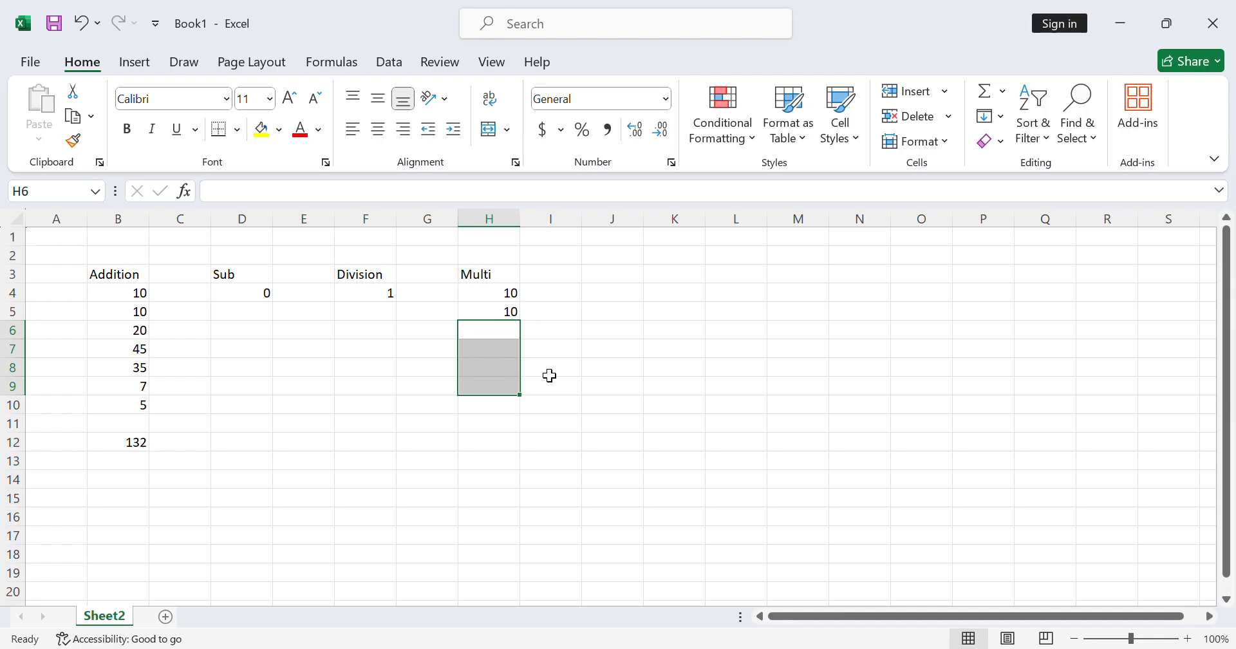
left_click(656, 373)
- Multiply the two numbers under Multi in cell H6 with the formula =H4*H5, and review the entered formula
left_click(510, 342)
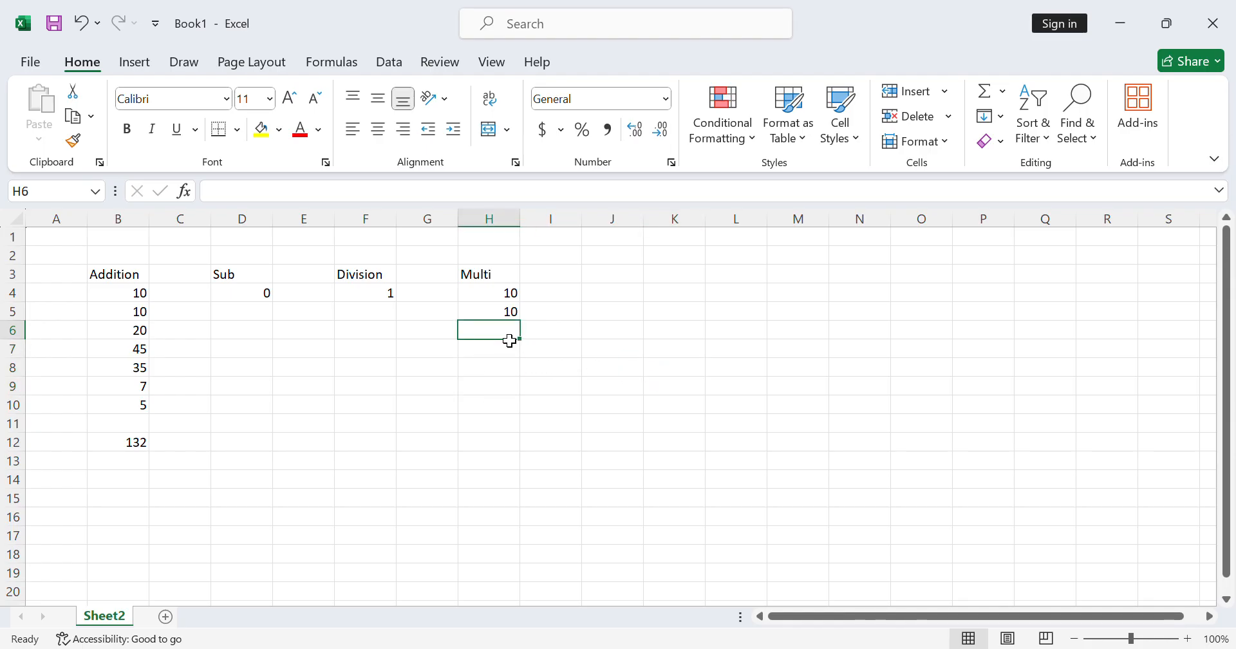
type("=")
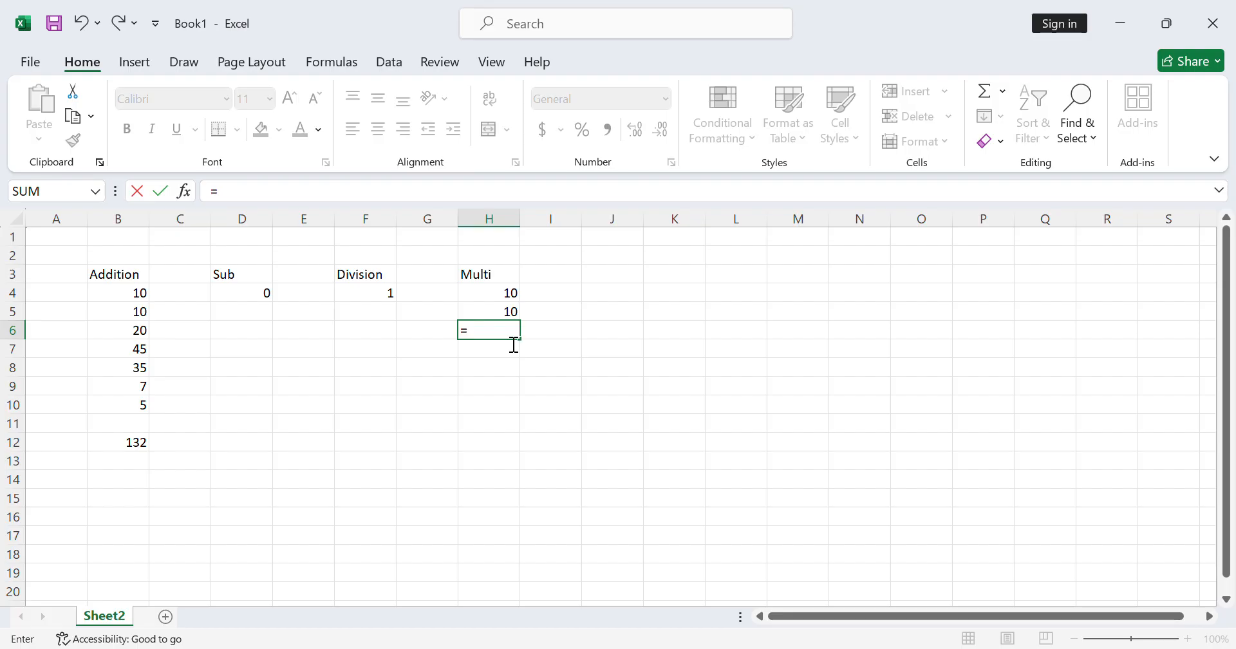
left_click(487, 296)
type("*")
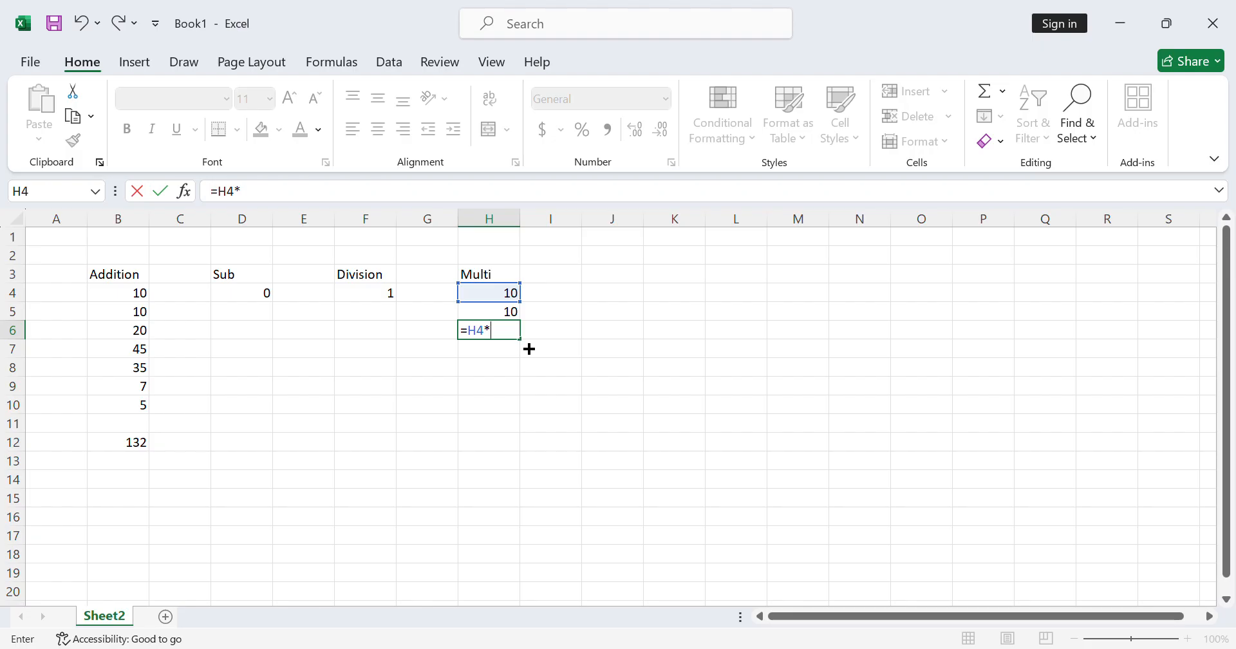
left_click(490, 318)
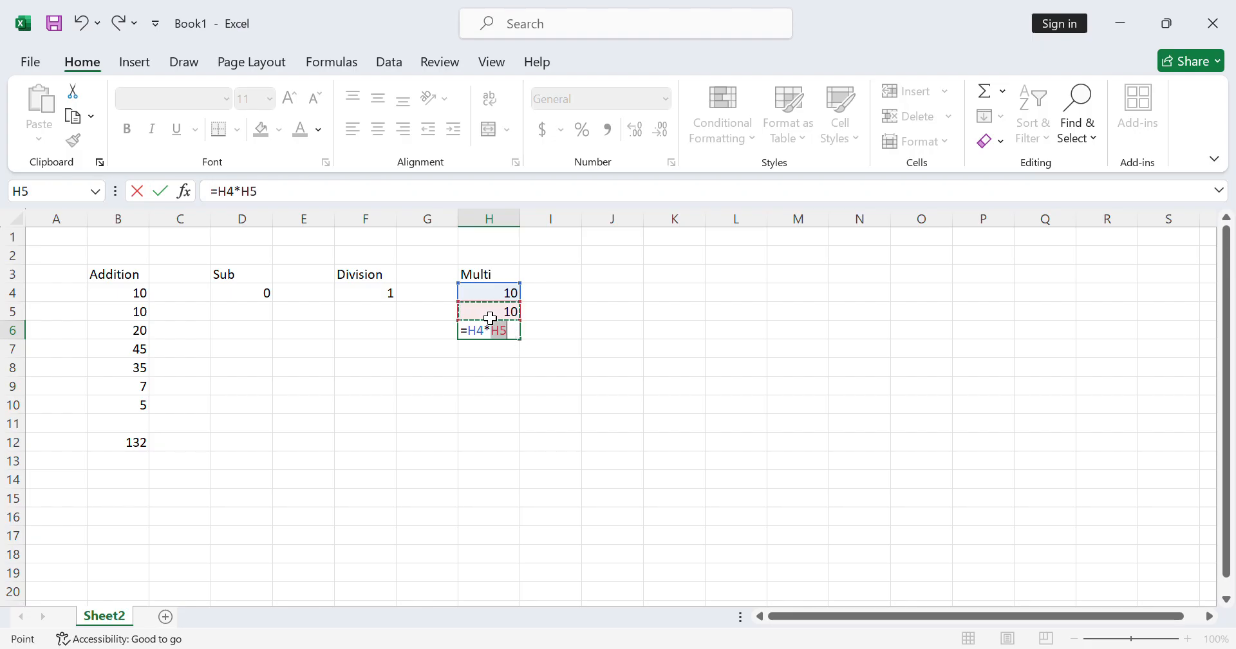
key("Return")
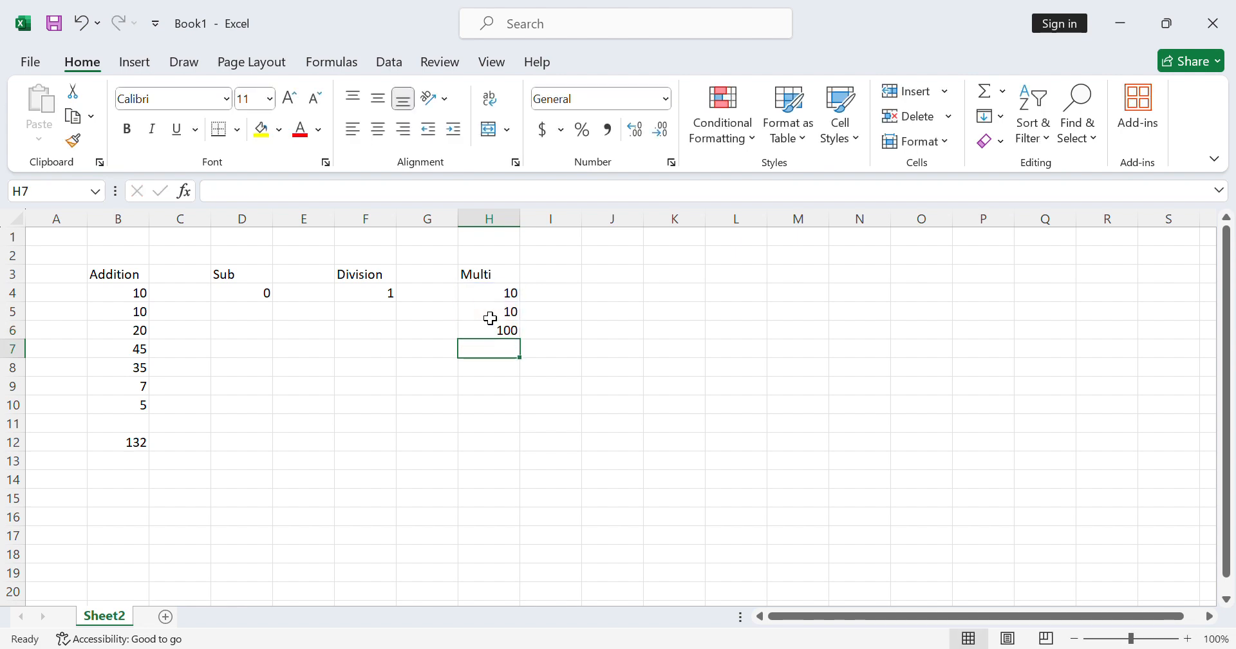
left_click(503, 337)
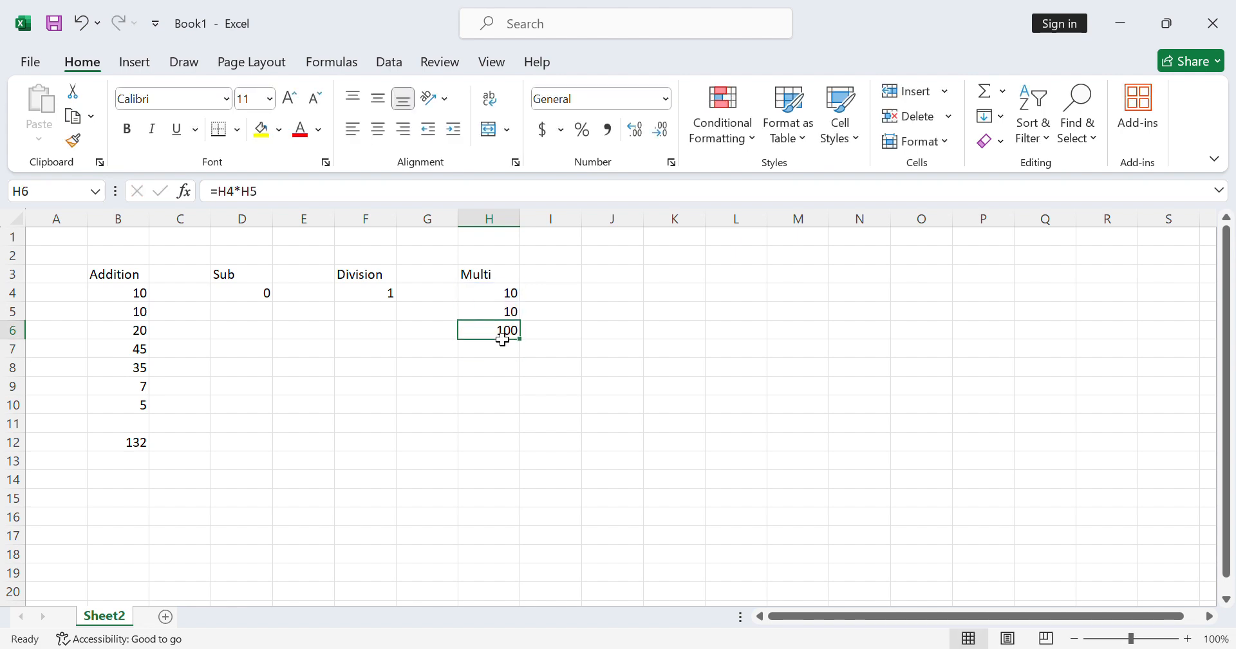
- Reopen the multiplication formula in cell H6 and erase everything after its equals sign
double_click(503, 337)
key("BackSpace")
key("BackSpace")
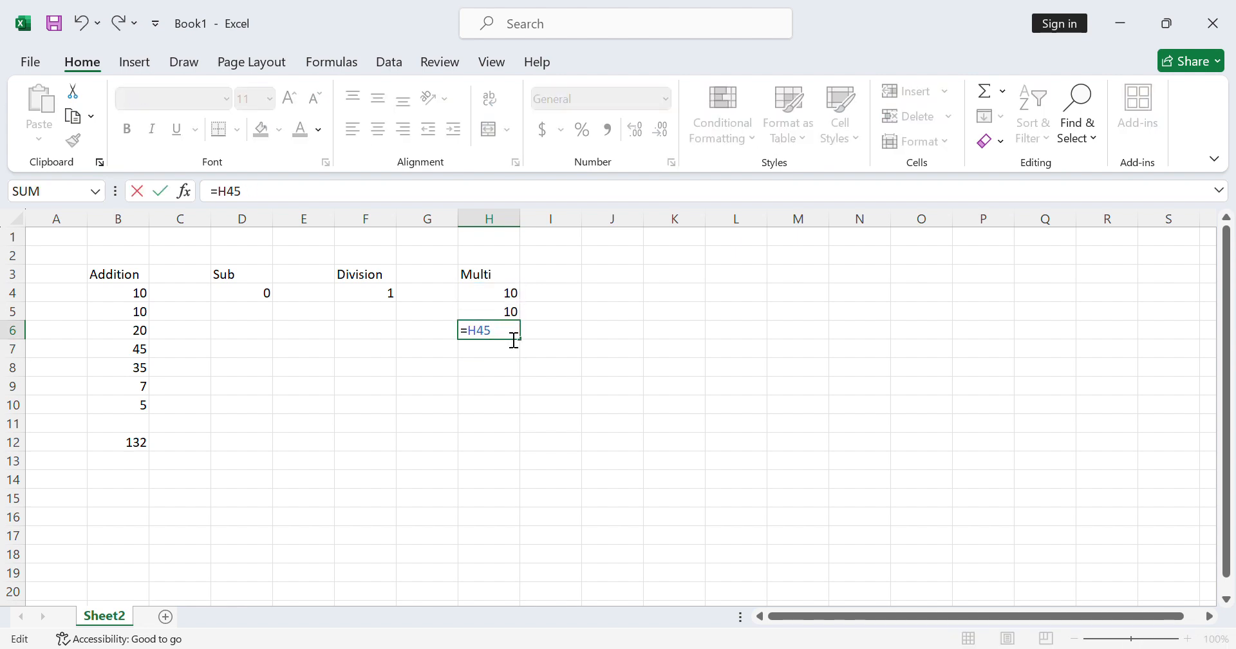
key("BackSpace")
key("BackSpace")
key("BackSpace")
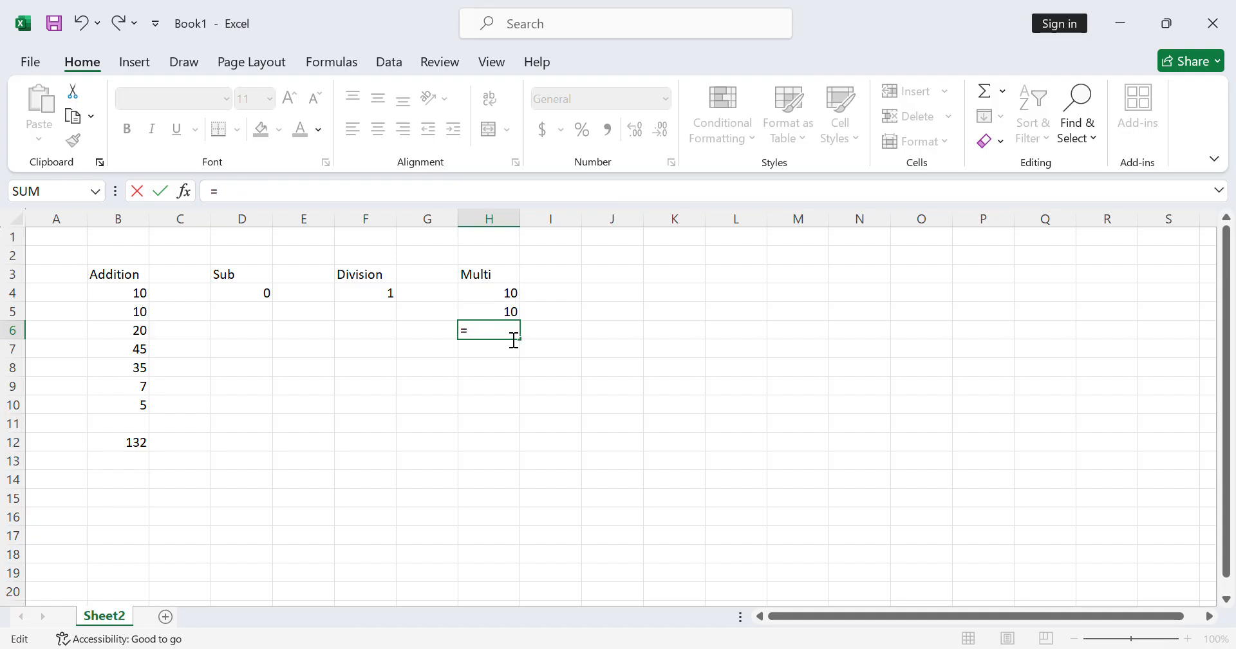
type("prod")
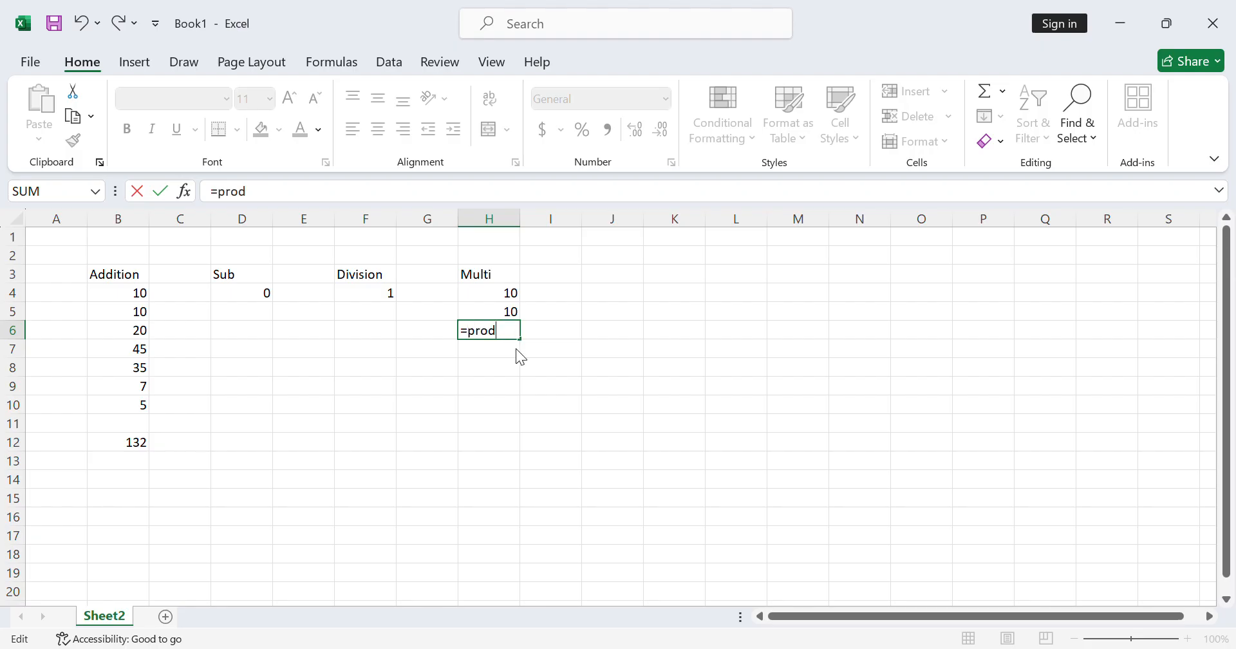
- Complete the formula in cell H6 as =PRODUCT(H4,H5), and review the entered formula
key("Tab")
left_click(509, 296)
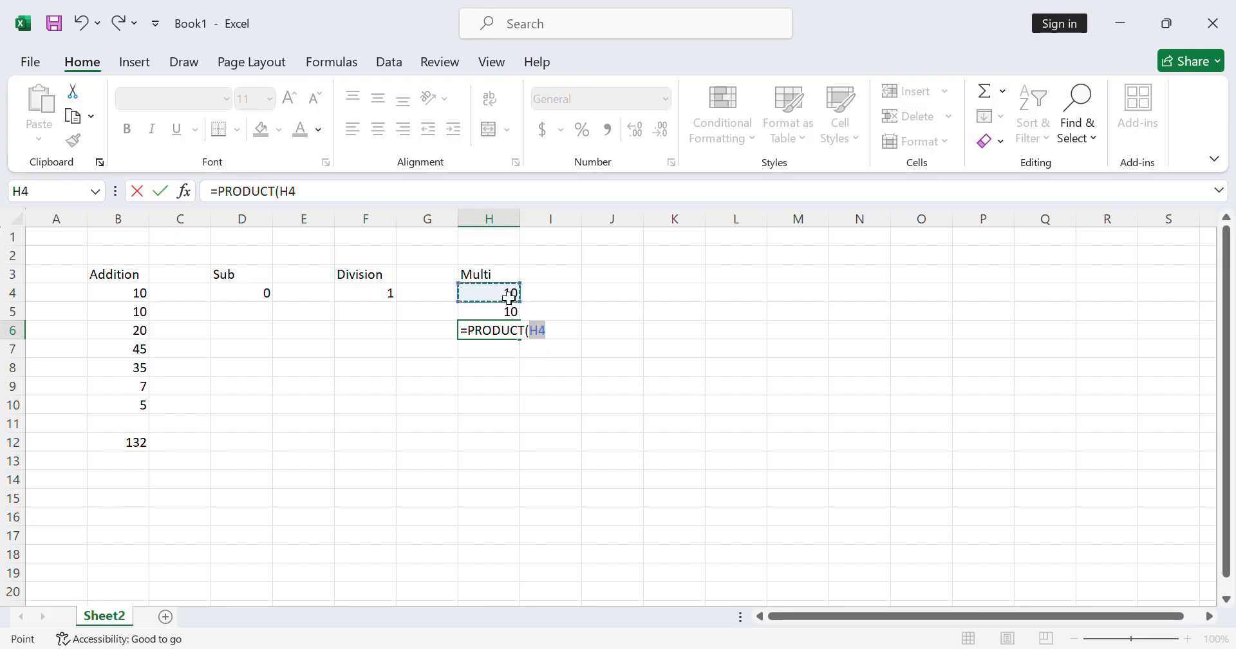
type(",")
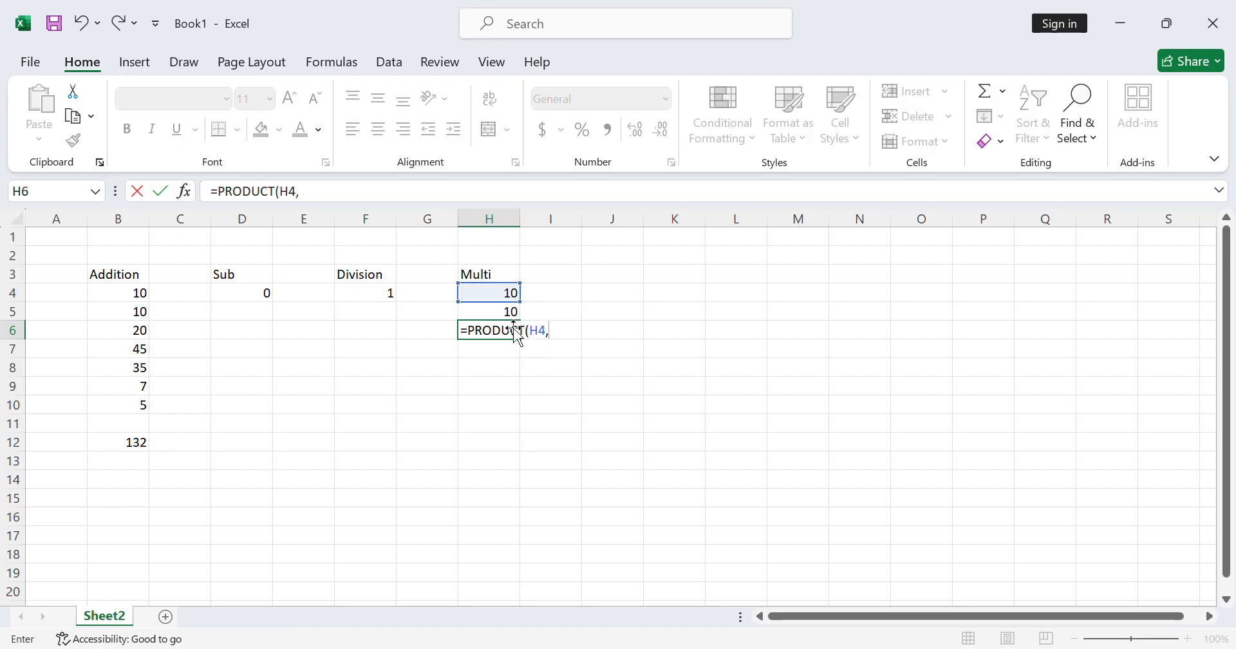
left_click(508, 316)
type(")")
key("Return")
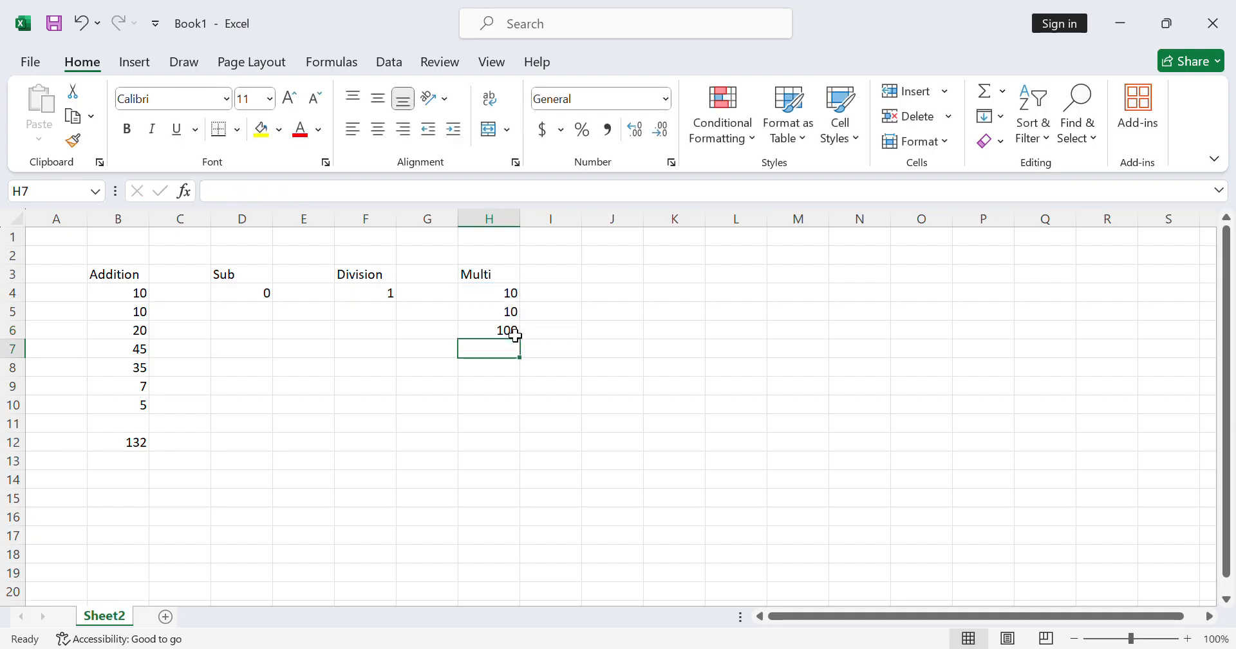
left_click(512, 330)
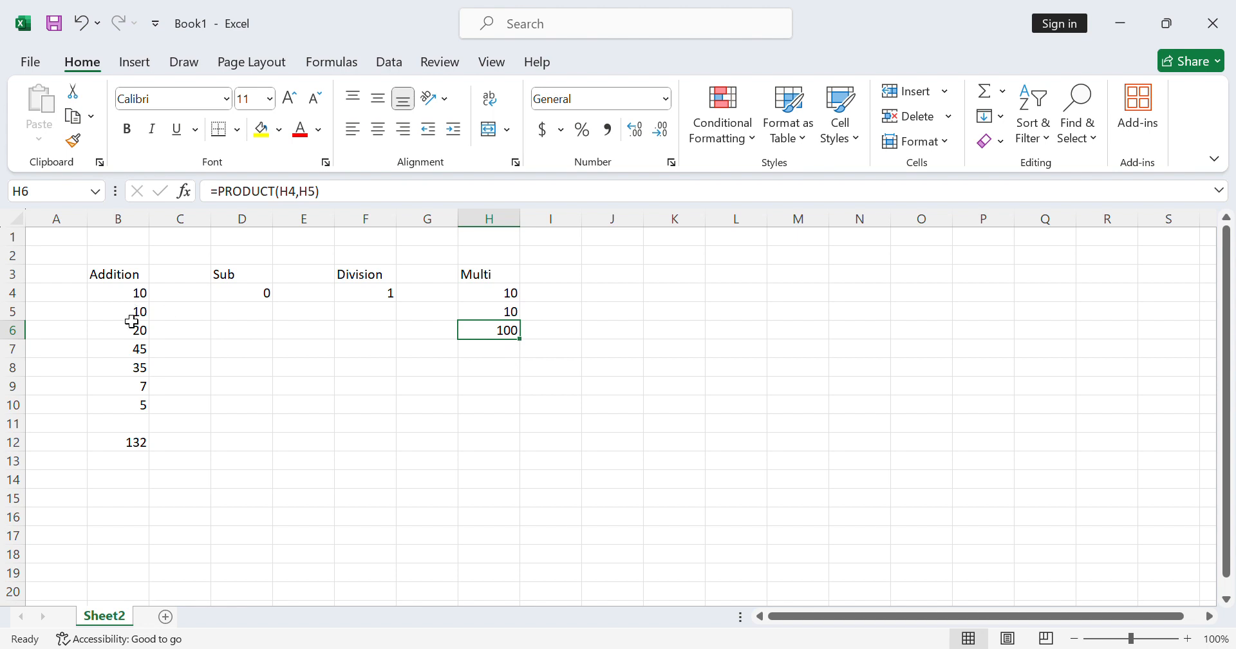
- Copy cells B6:B10 and paste them into the Multi column starting at cell H7
left_click_drag(129, 336, 136, 407)
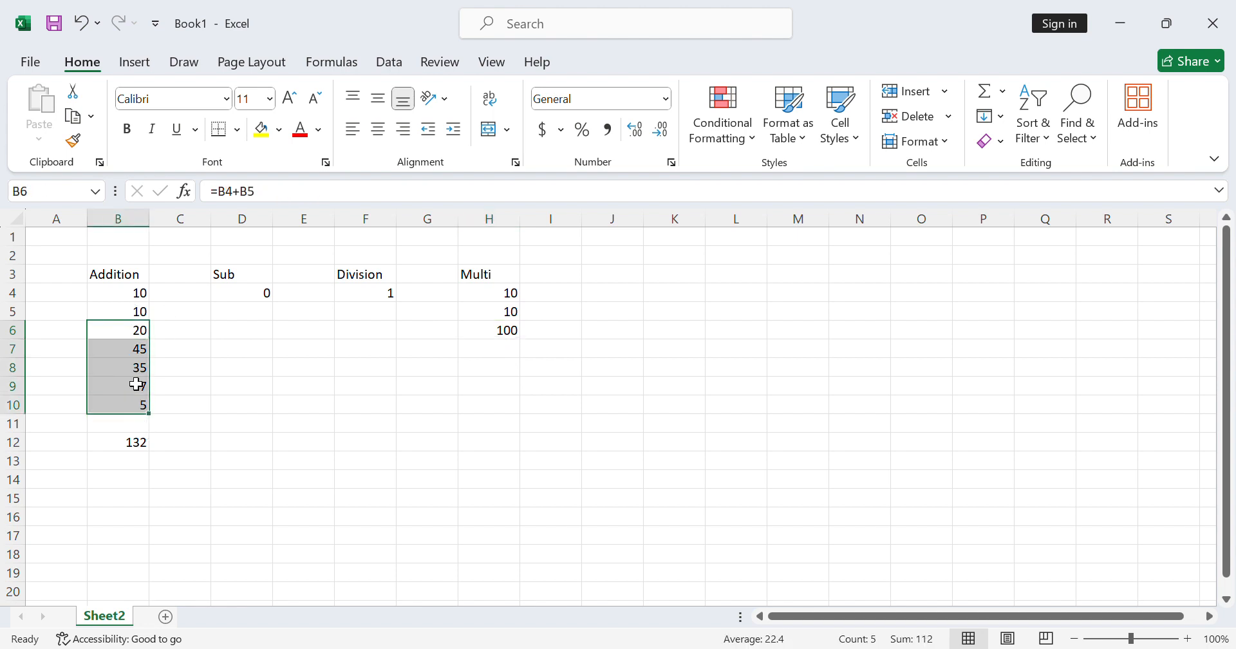
key("ctrl+c")
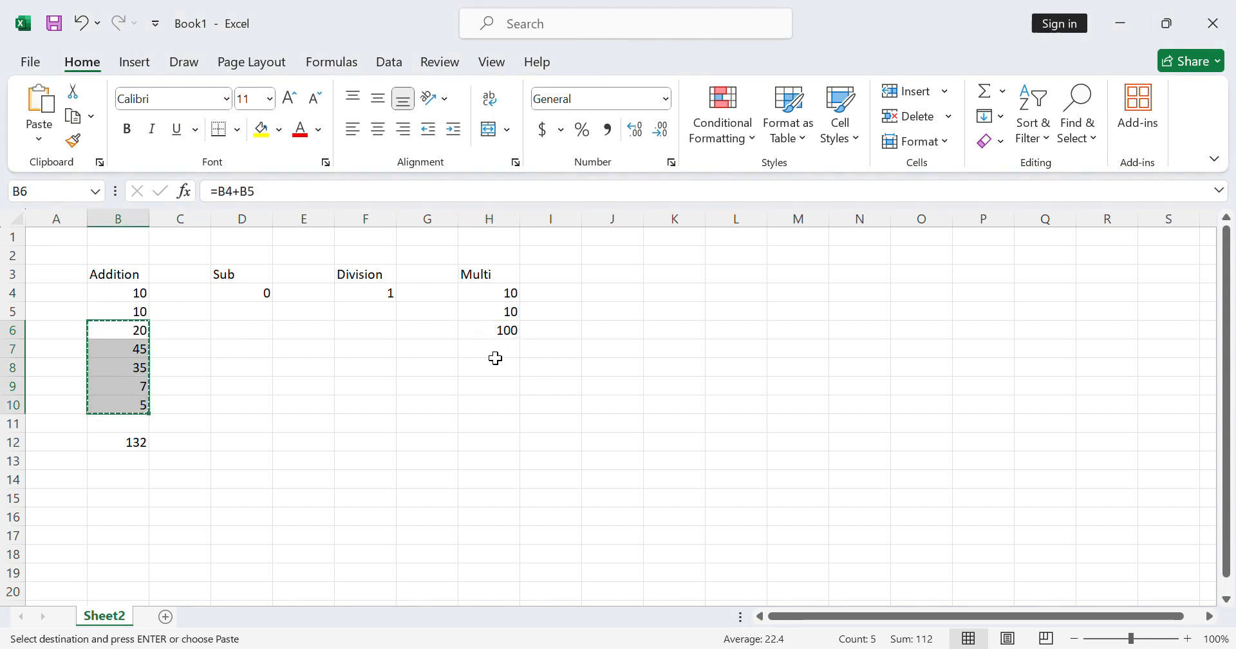
left_click(497, 356)
key("ctrl+v")
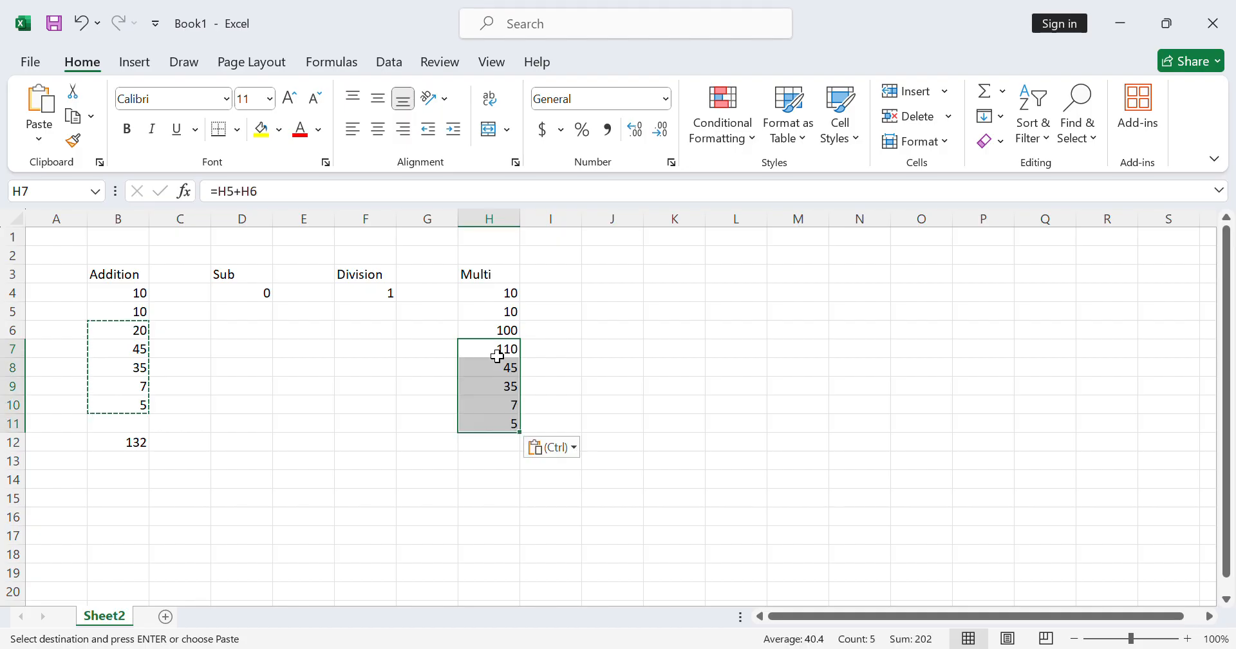
- Multiply all the numbers under Multi in cell H12 with the formula =PRODUCT(H4:H11), and review the entered formula
left_click(500, 449)
type("=")
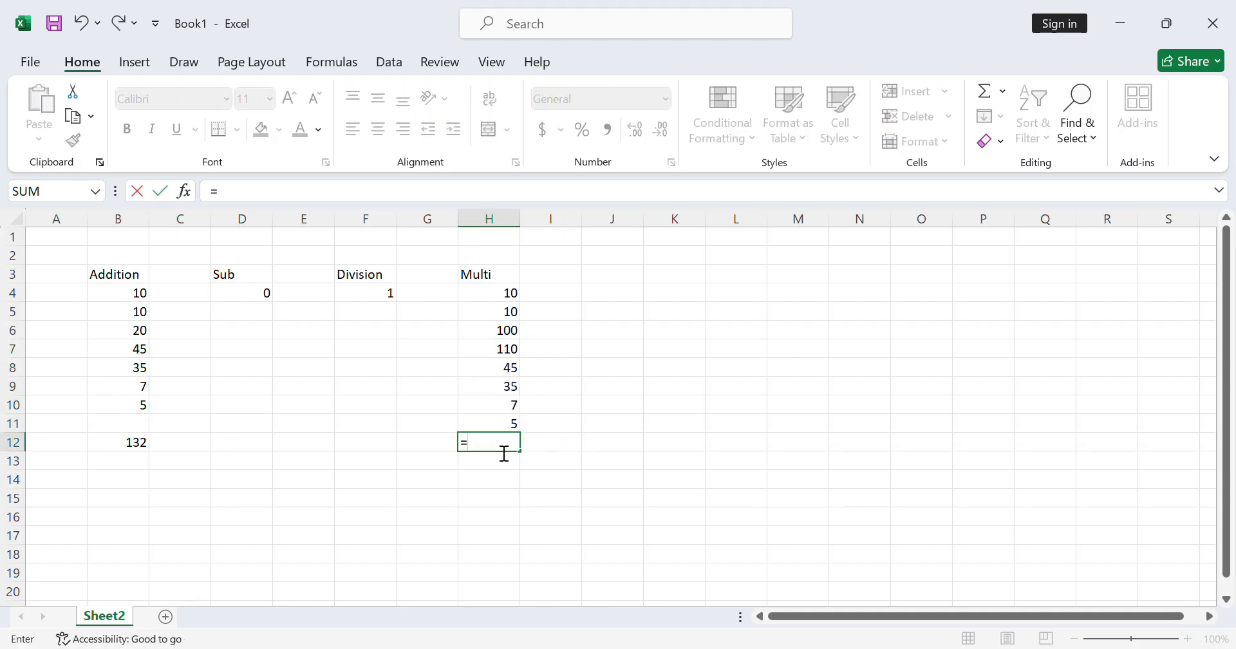
type("prod")
key("Tab")
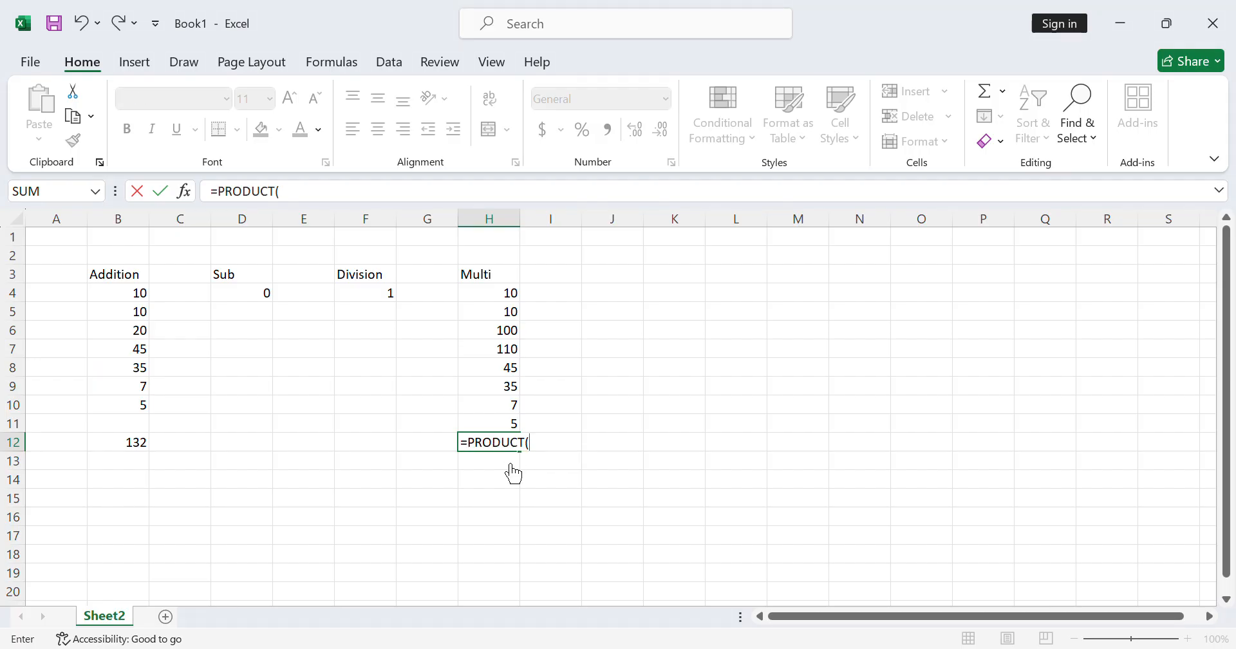
left_click_drag(497, 293, 489, 427)
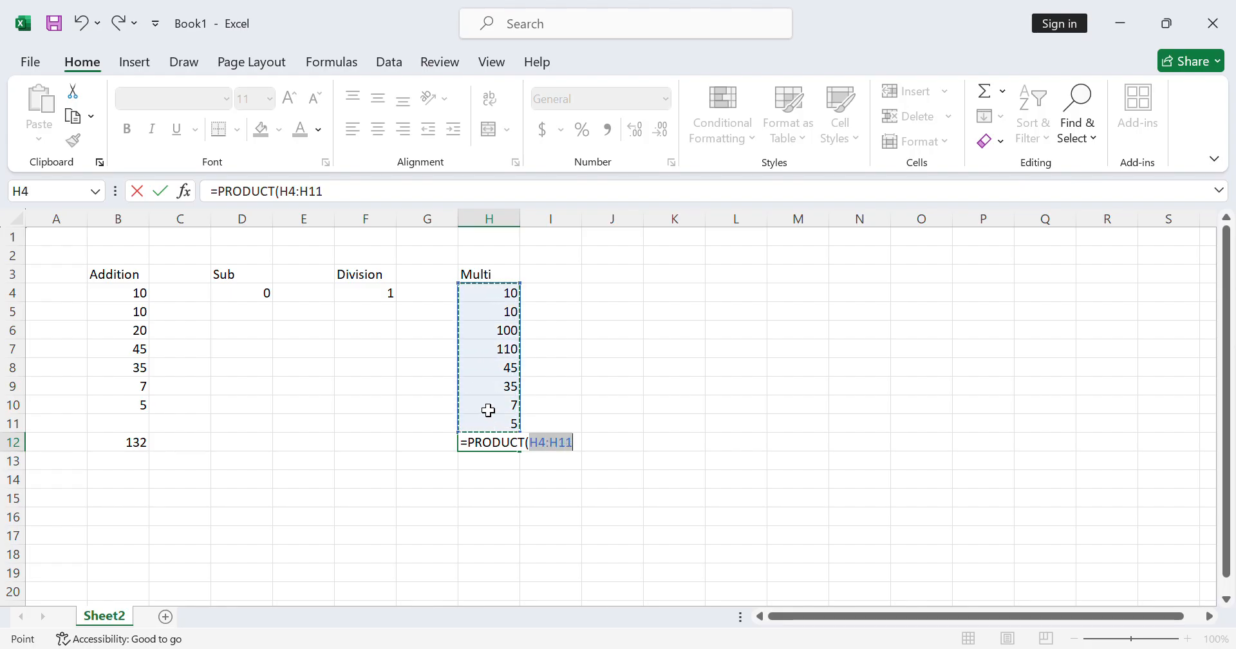
type(")")
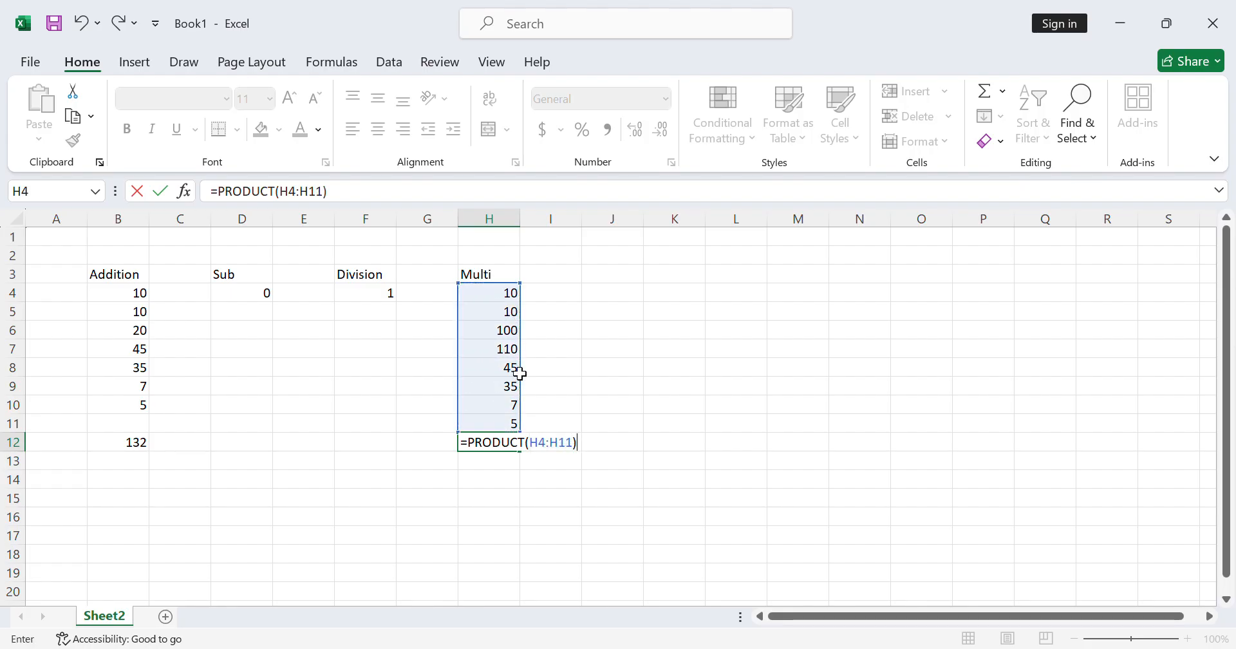
key("Return")
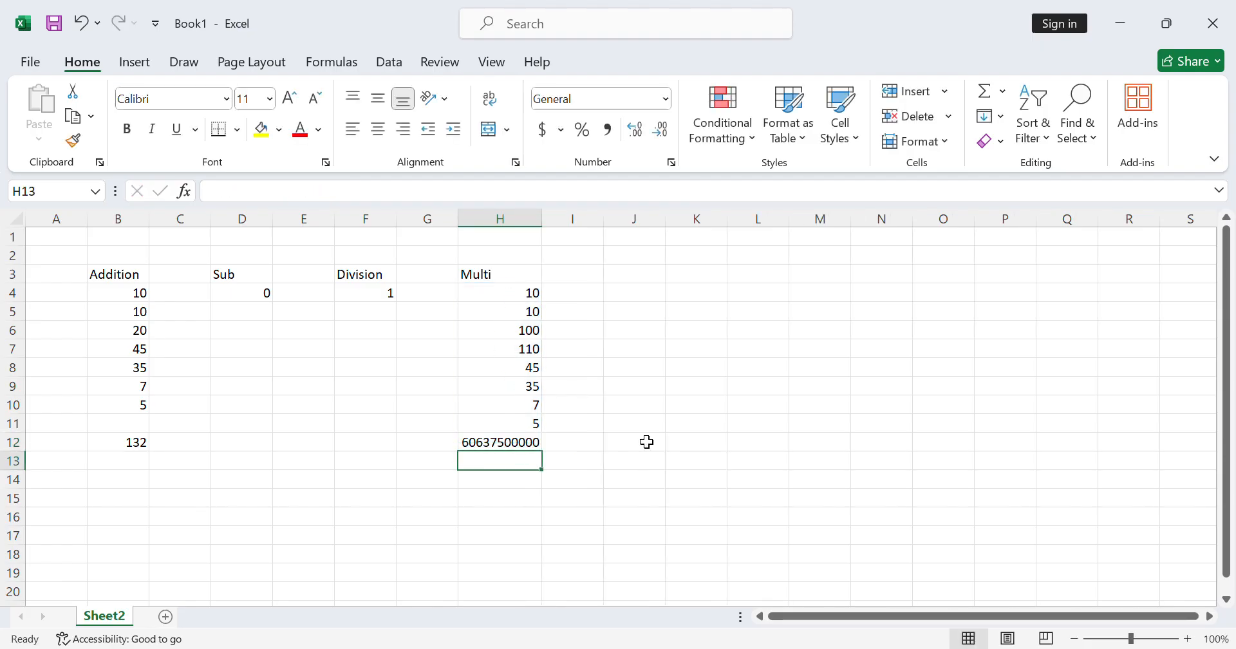
left_click(535, 447)
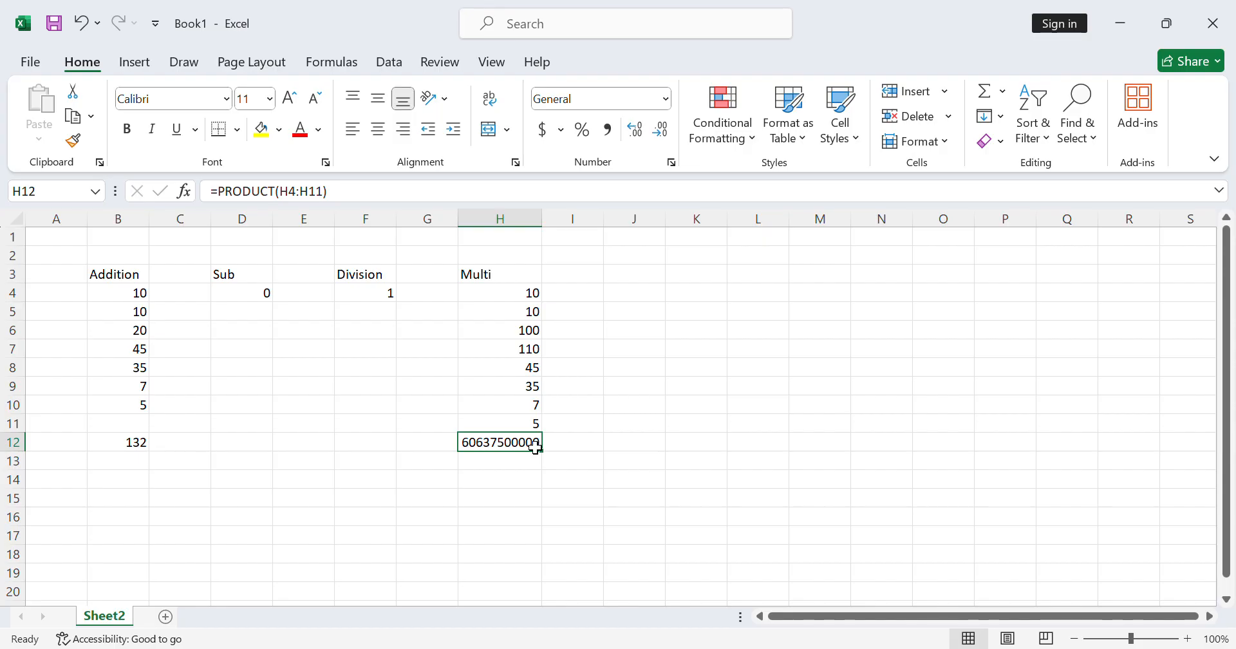
- Select the range A2:I15 covering all the arithmetic examples
left_click_drag(86, 260, 575, 510)
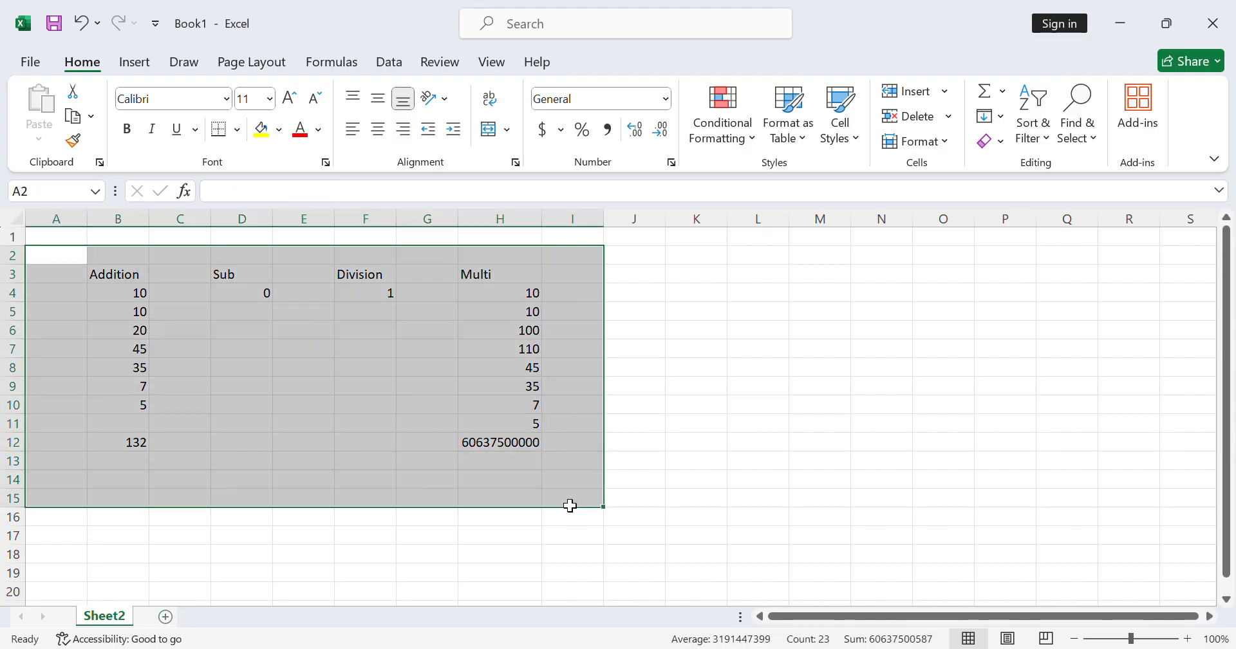